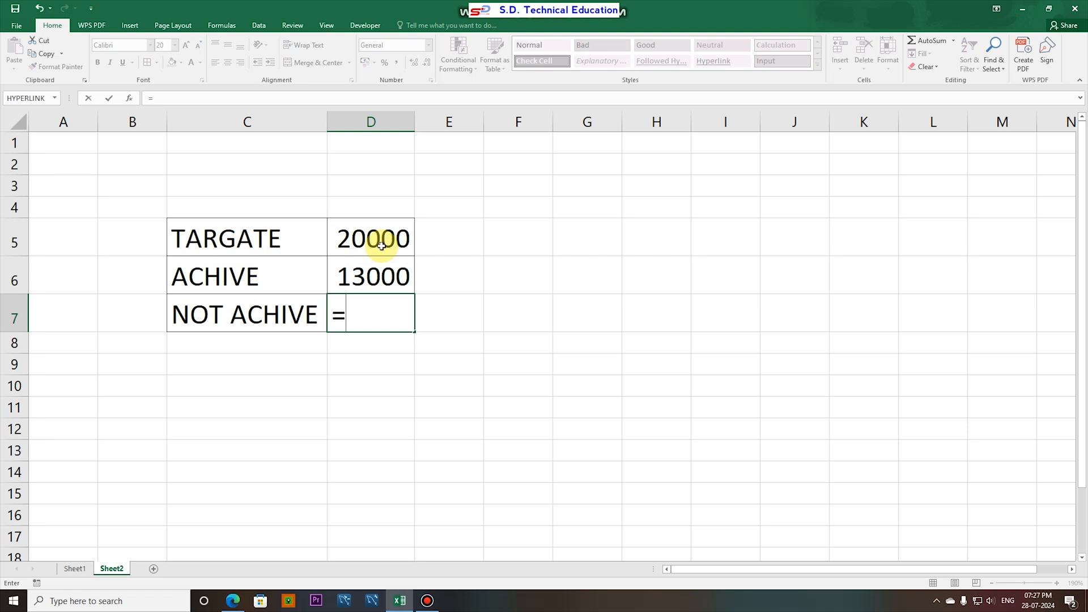
- Complete the NOT ACHIVE formula in D7 as =D5-D6, subtracting the achieved amount from the target
left_click(381, 245)
type("-")
left_click(365, 278)
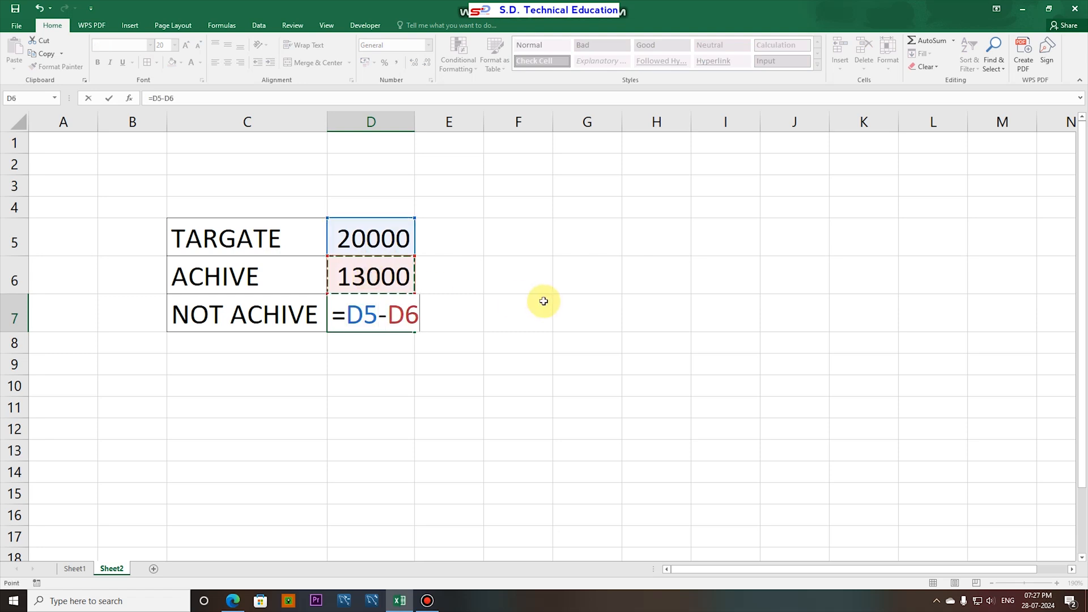
key("Return")
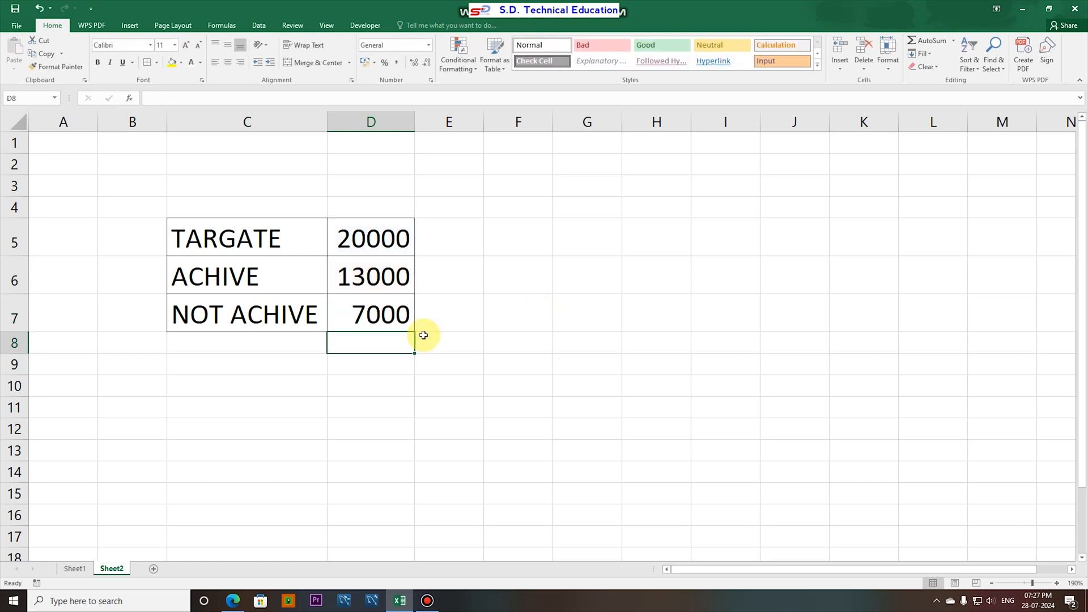
- Insert a doughnut chart from the TARGATE, ACHIVE and NOT ACHIVE data in C5:D7
left_click(349, 242)
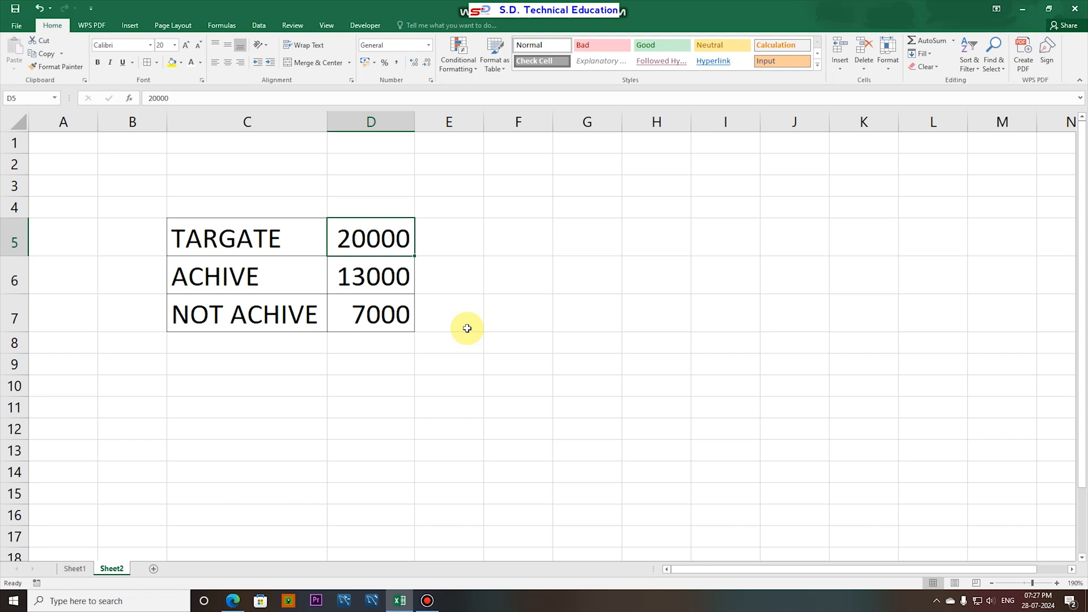
left_click_drag(225, 234, 382, 315)
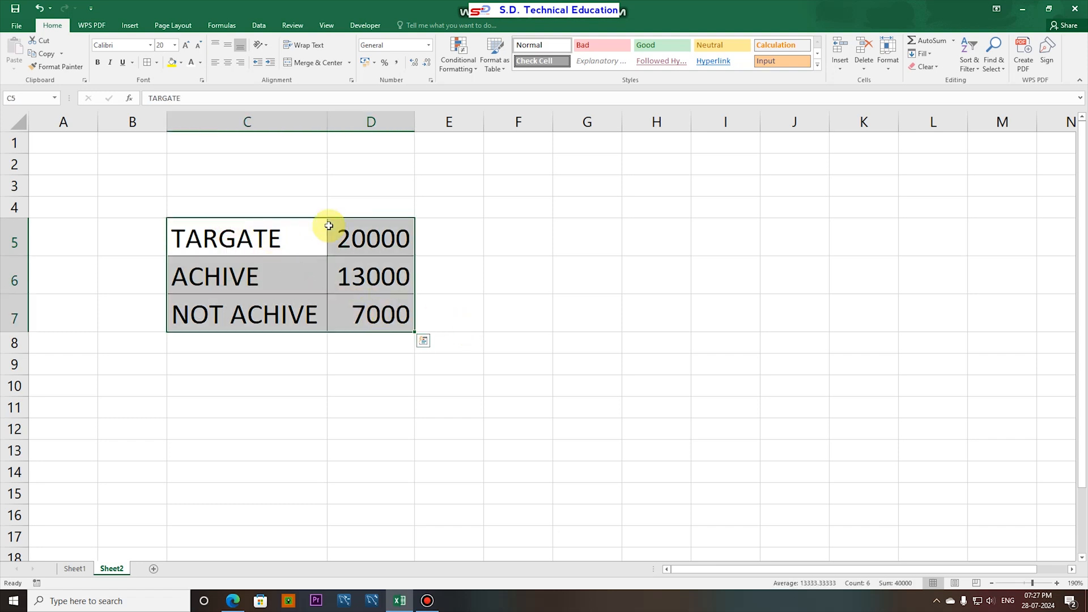
left_click(142, 22)
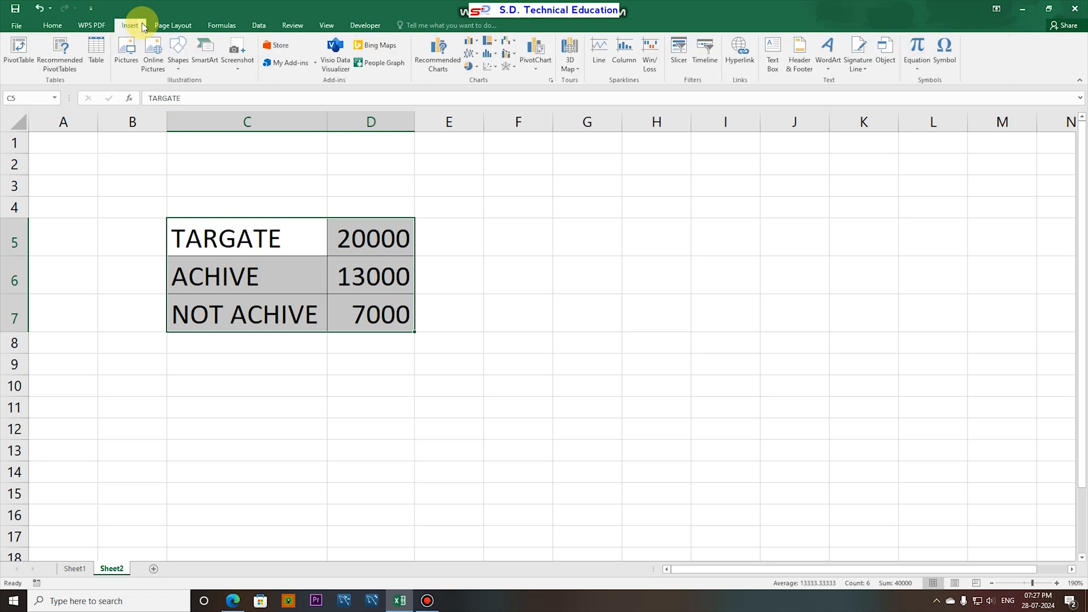
left_click(478, 66)
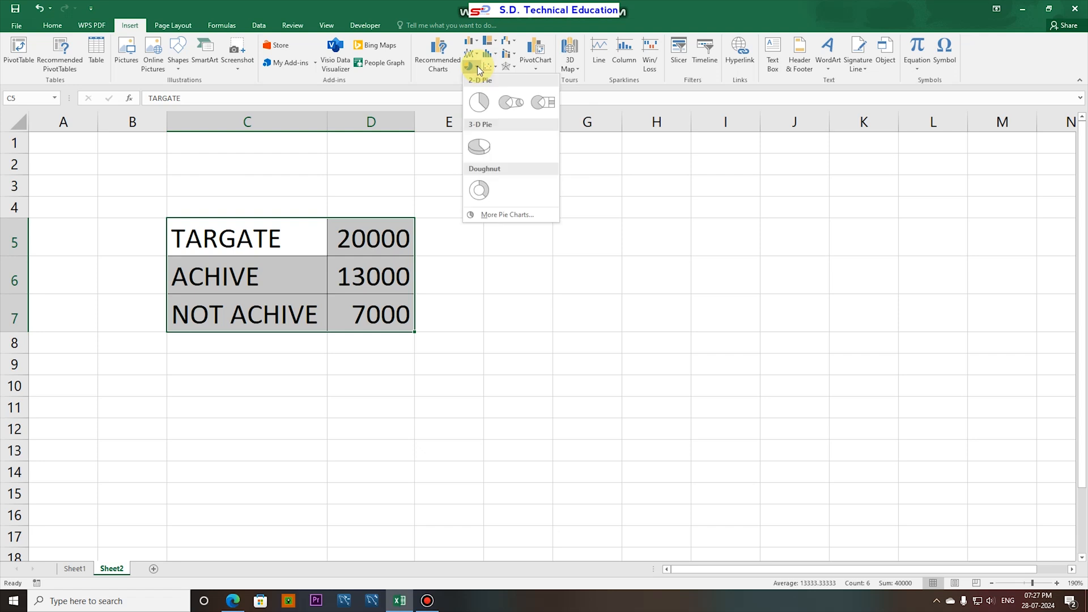
left_click(482, 195)
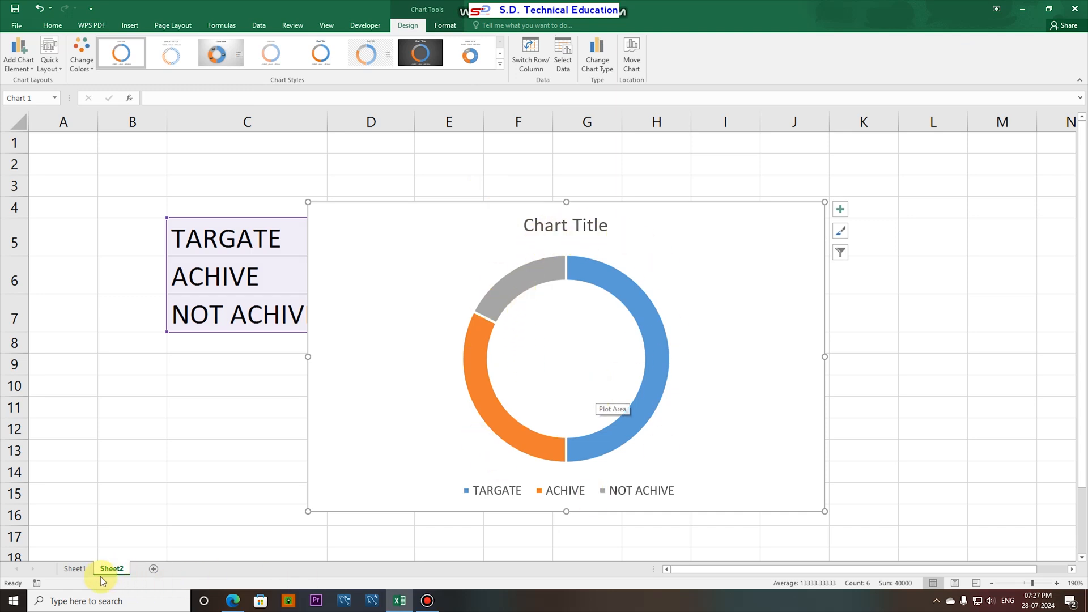
- Set the ACHIVE value in F7 on Sheet1 to 1000 to test the finished gauge chart, and return to Sheet2
left_click(77, 569)
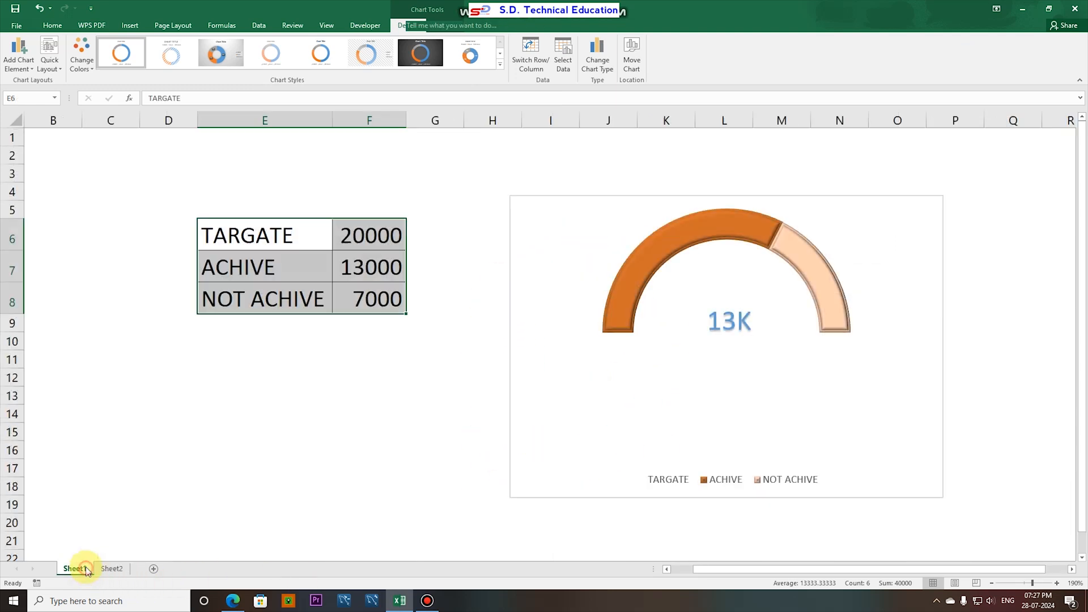
left_click(372, 271)
type("100")
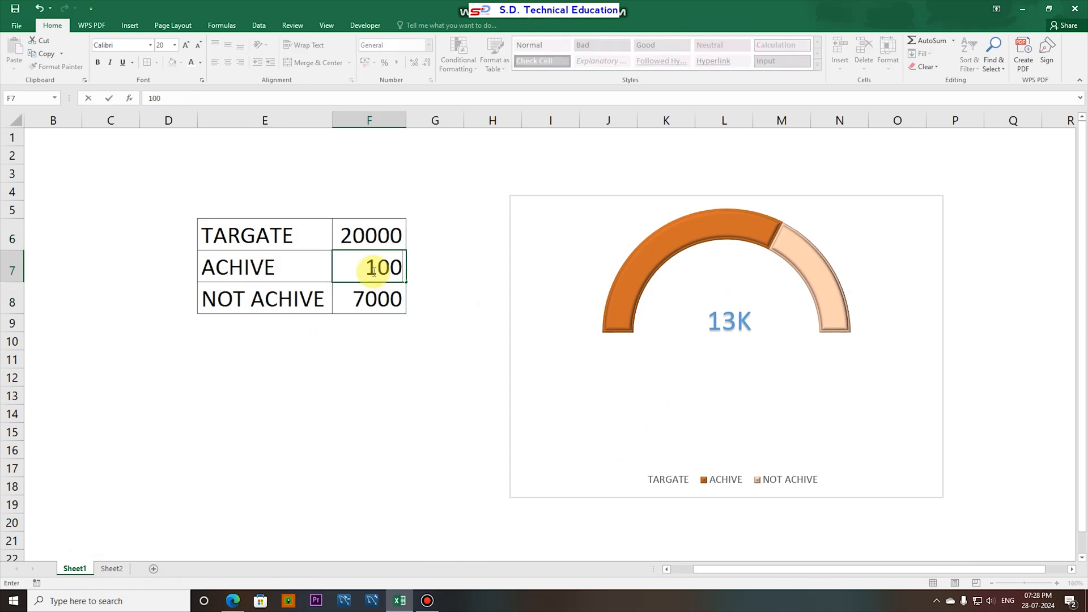
type("0")
key("Return")
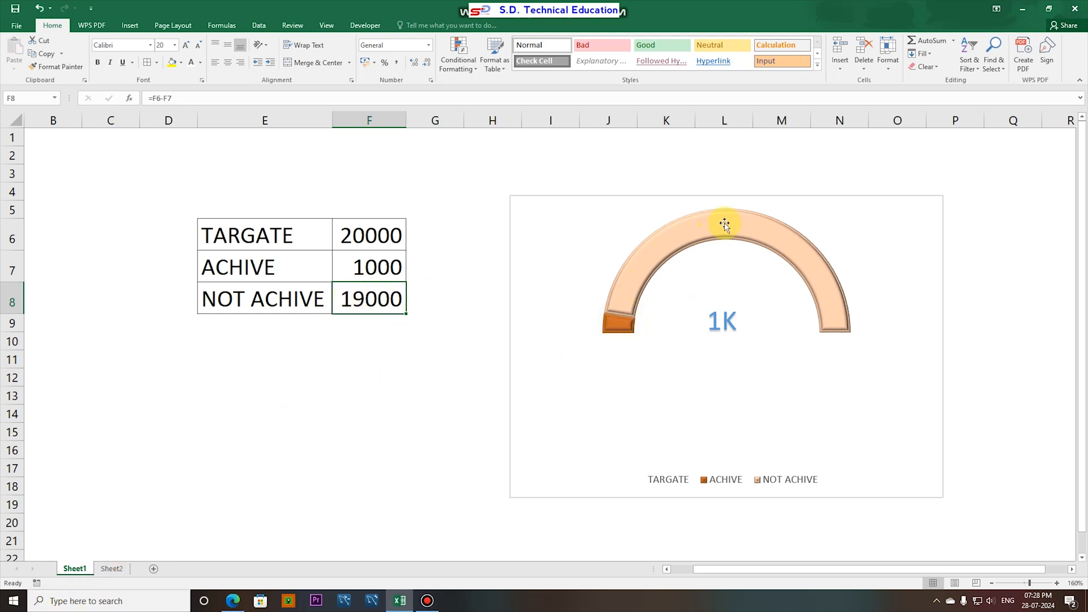
left_click(105, 570)
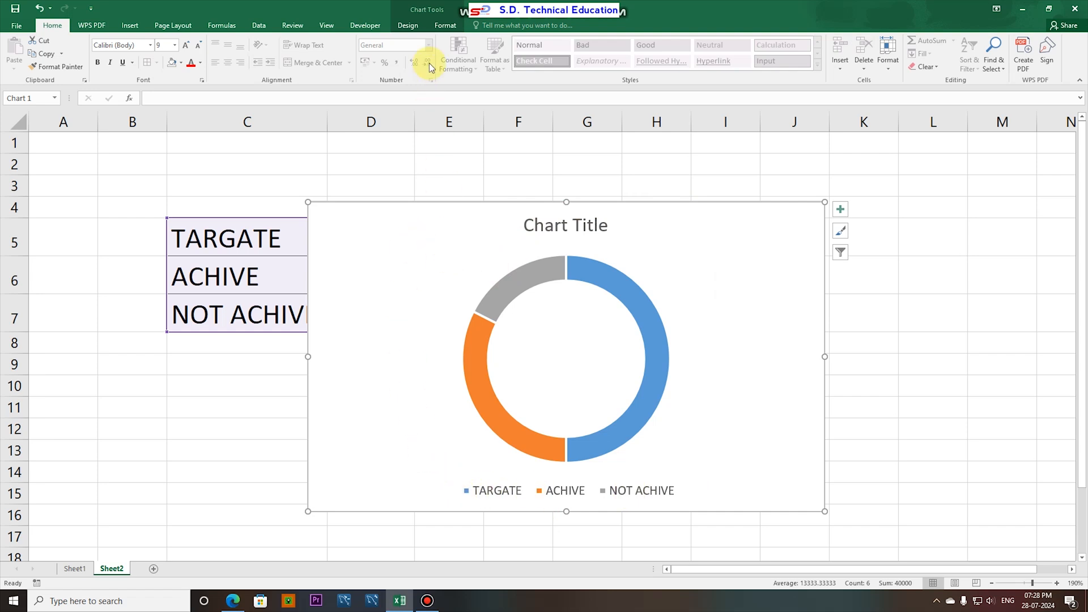
- Remove the background fill of the doughnut chart's area with No Fill
left_click(444, 27)
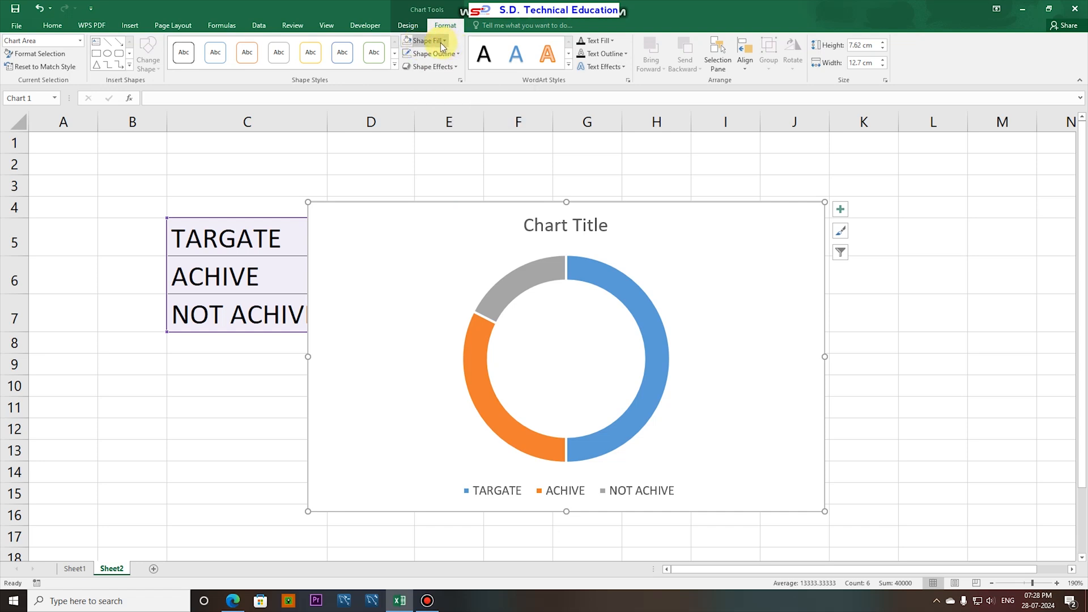
left_click(441, 42)
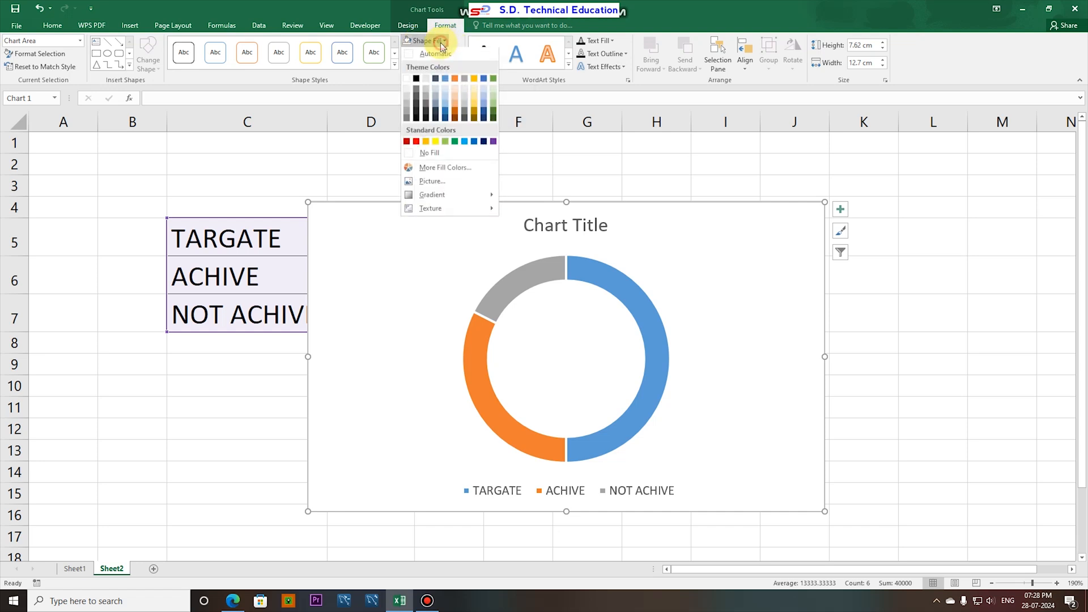
left_click(423, 154)
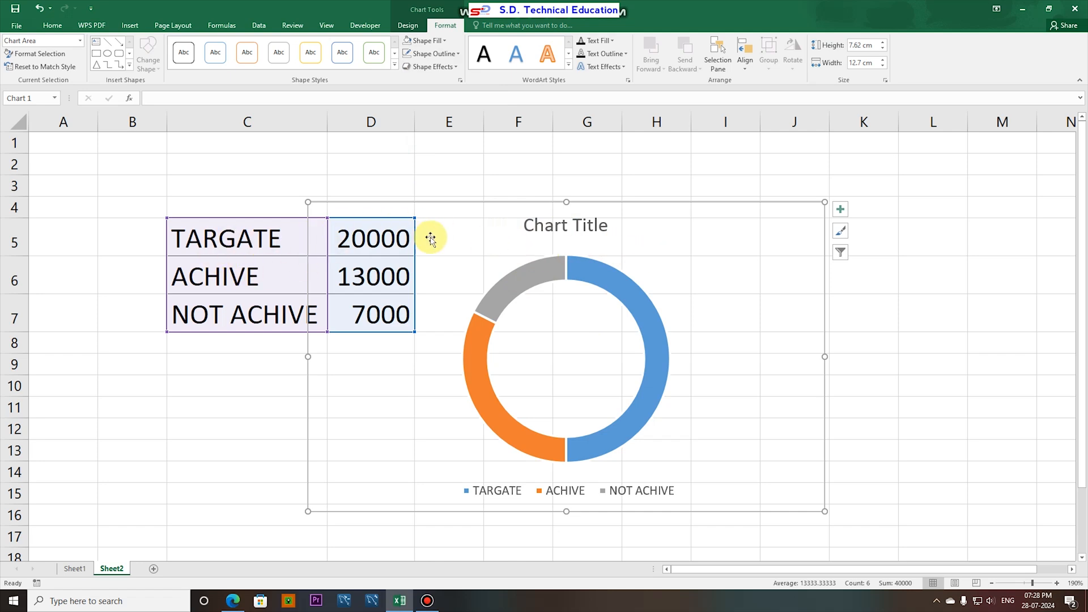
- Delete the chart title and move the chart away from the table so it spans about columns D to K from row 3
left_click(555, 227)
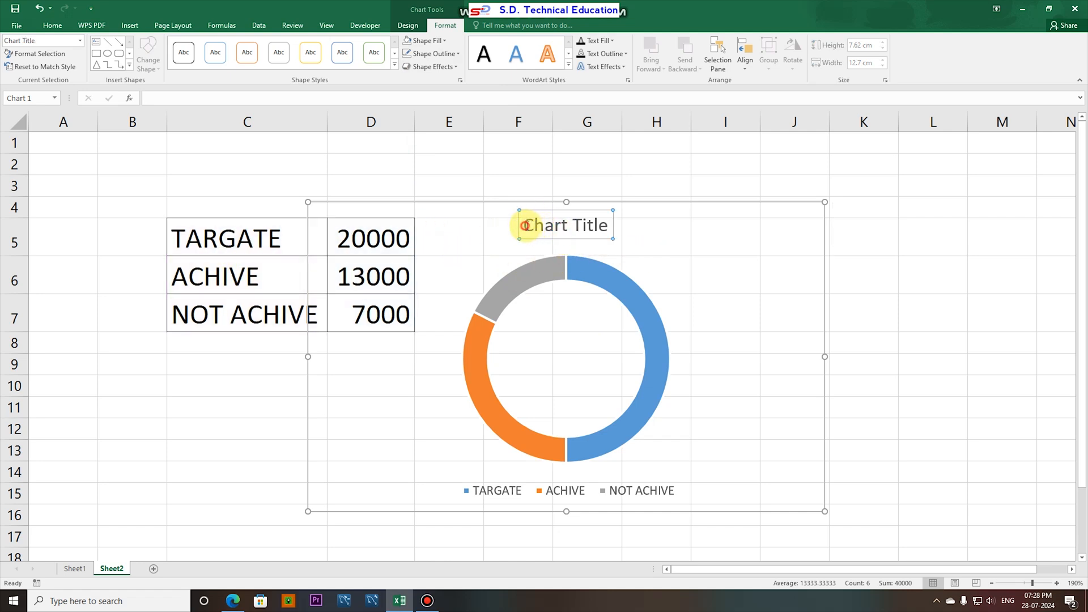
left_click_drag(525, 226, 612, 225)
key("Delete")
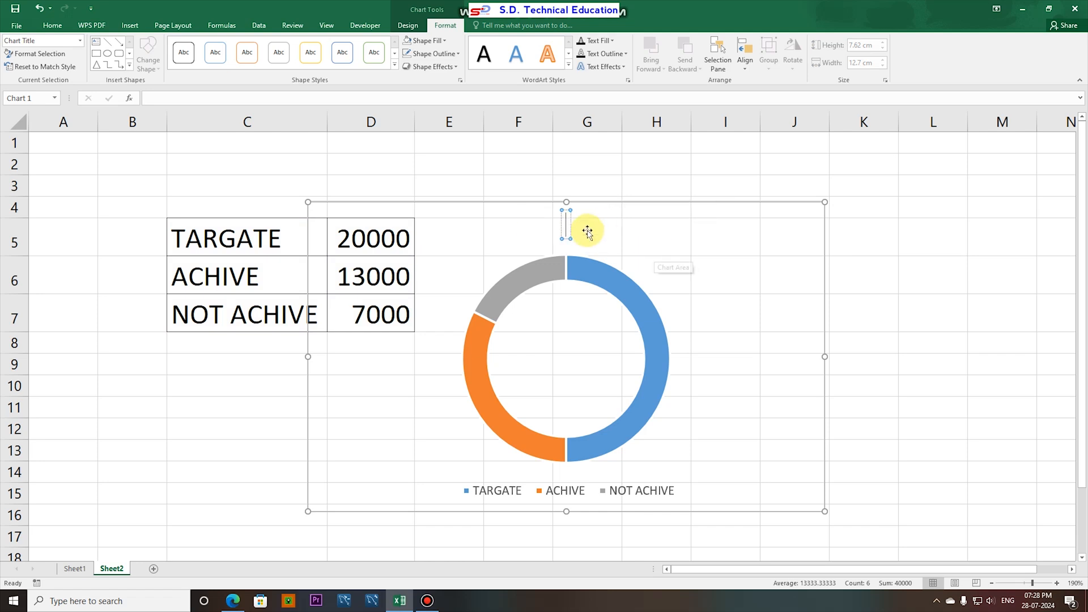
left_click(601, 233)
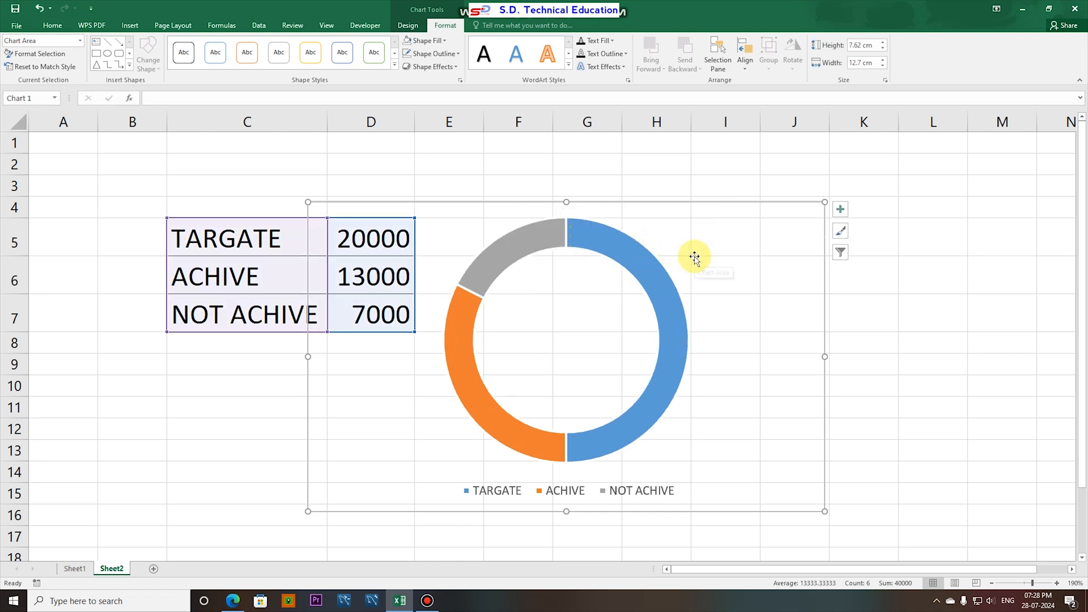
left_click_drag(644, 202, 700, 183)
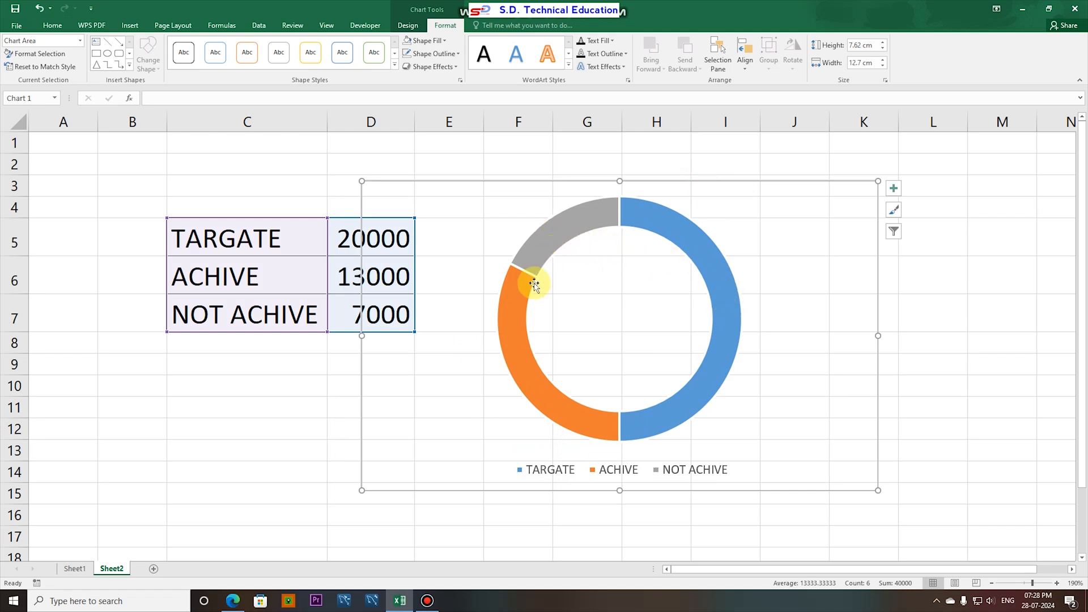
left_click_drag(585, 183, 613, 177)
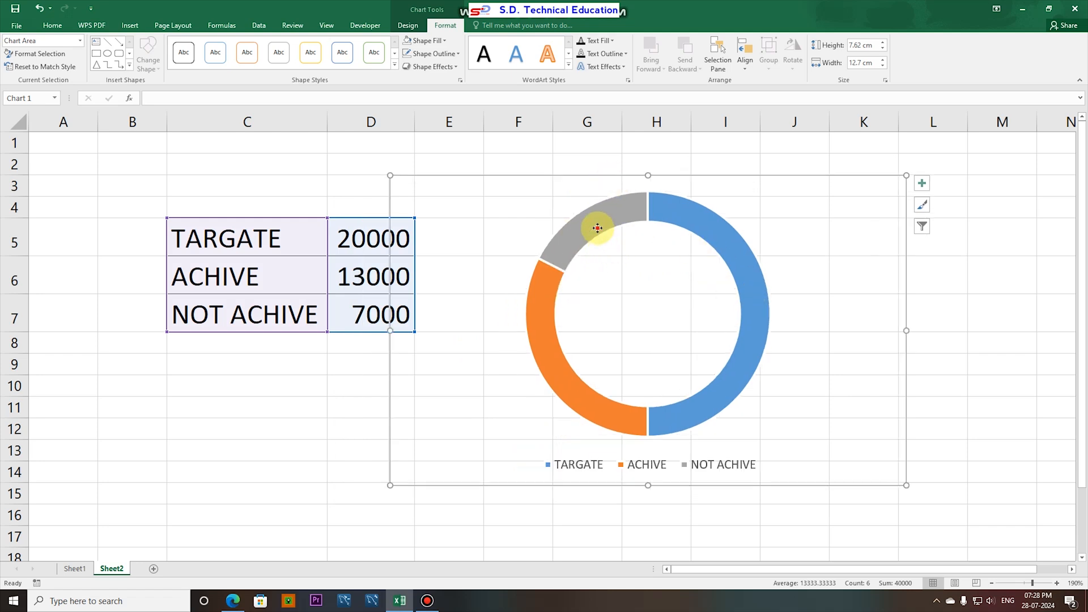
- Set the doughnut's TARGATE slice to No fill
left_click(598, 229)
left_click(539, 328)
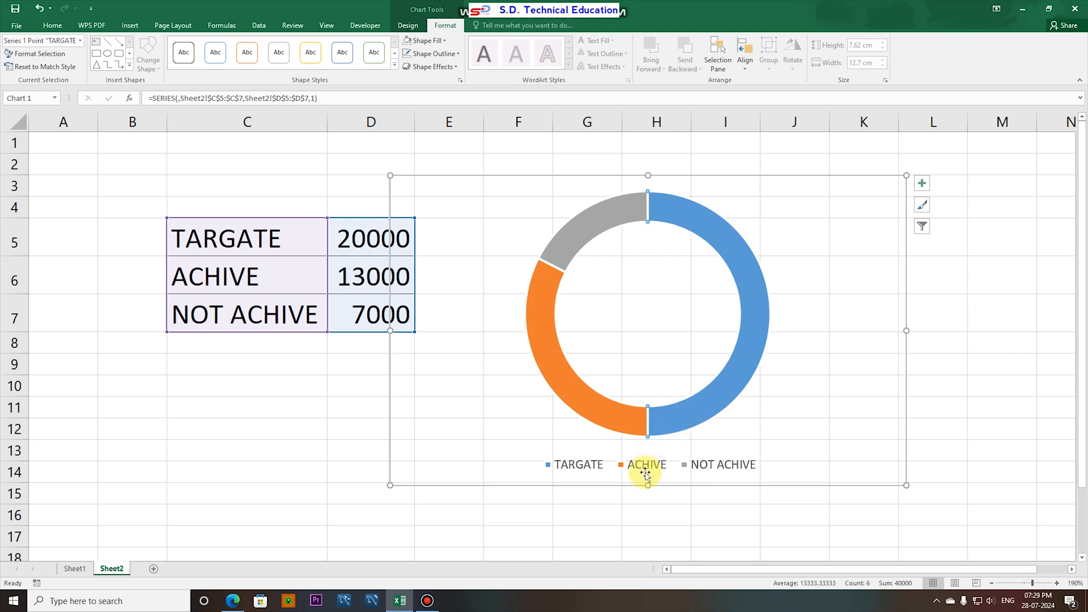
mouse_move(616, 410)
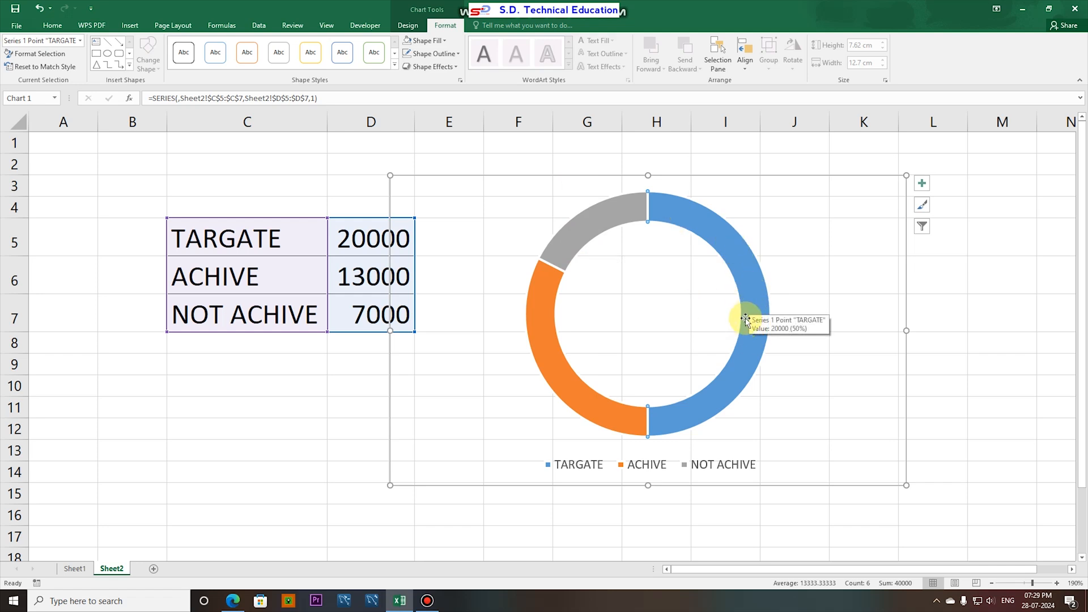
left_click(749, 288)
double_click(748, 288)
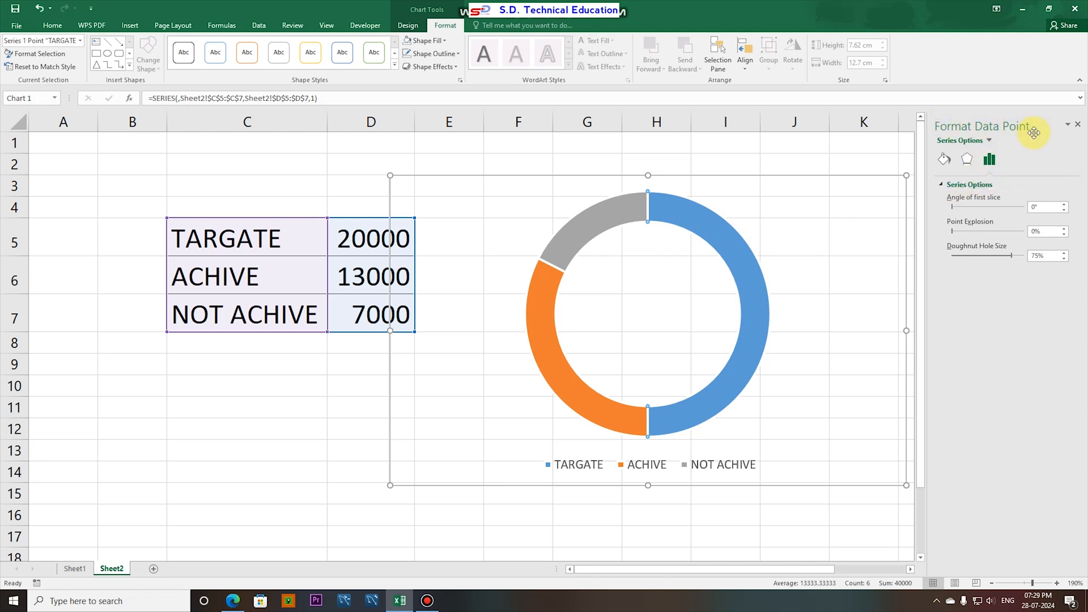
left_click(945, 160)
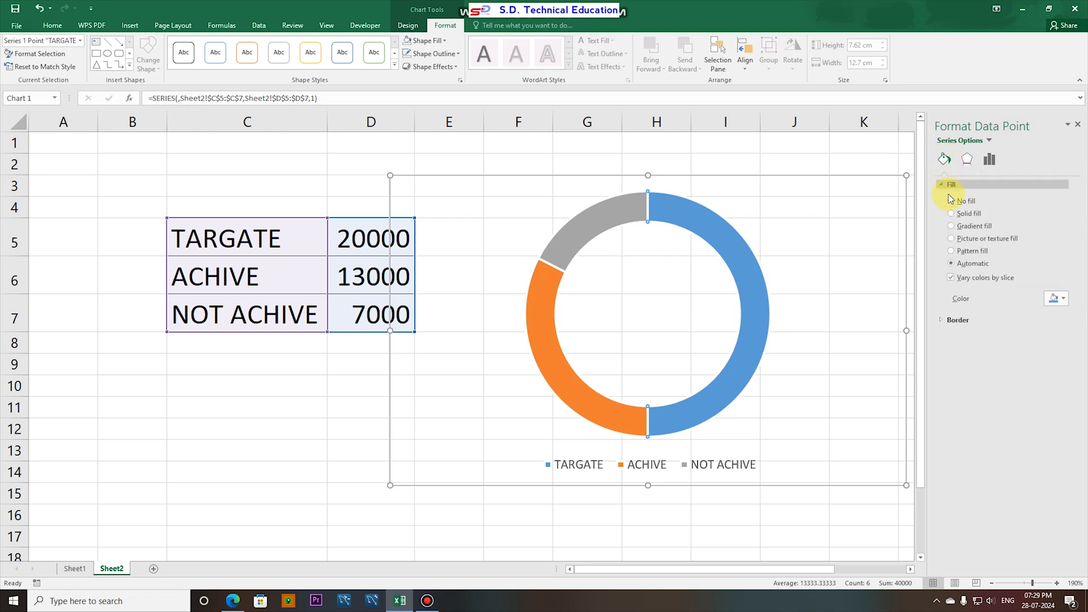
left_click(952, 201)
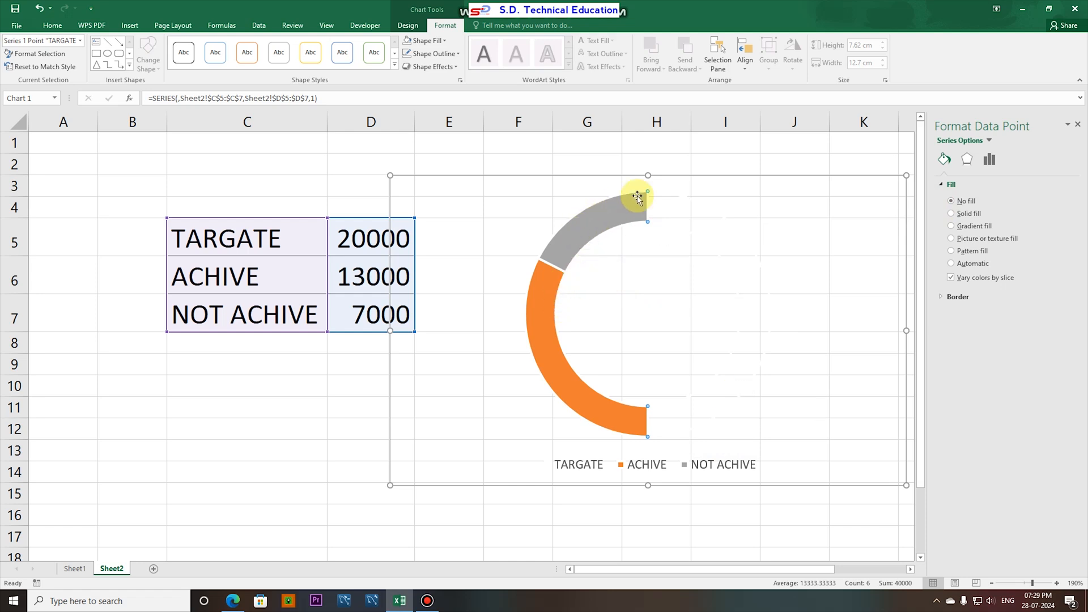
- Set the doughnut's angle of first slice to 90° so the coloured slices form an upper half circle
left_click(586, 236)
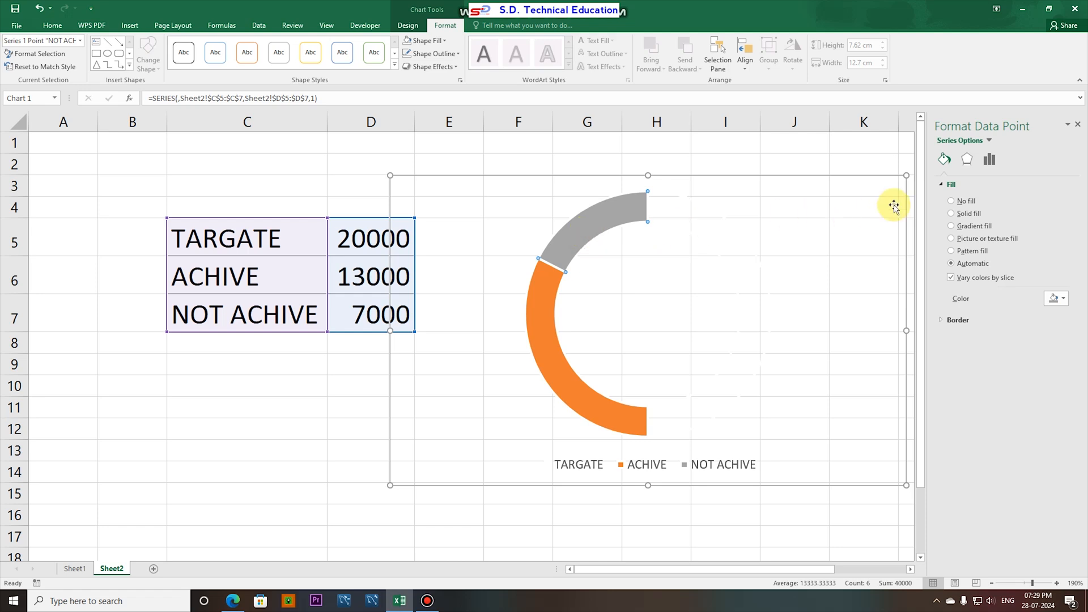
left_click(969, 160)
left_click(989, 160)
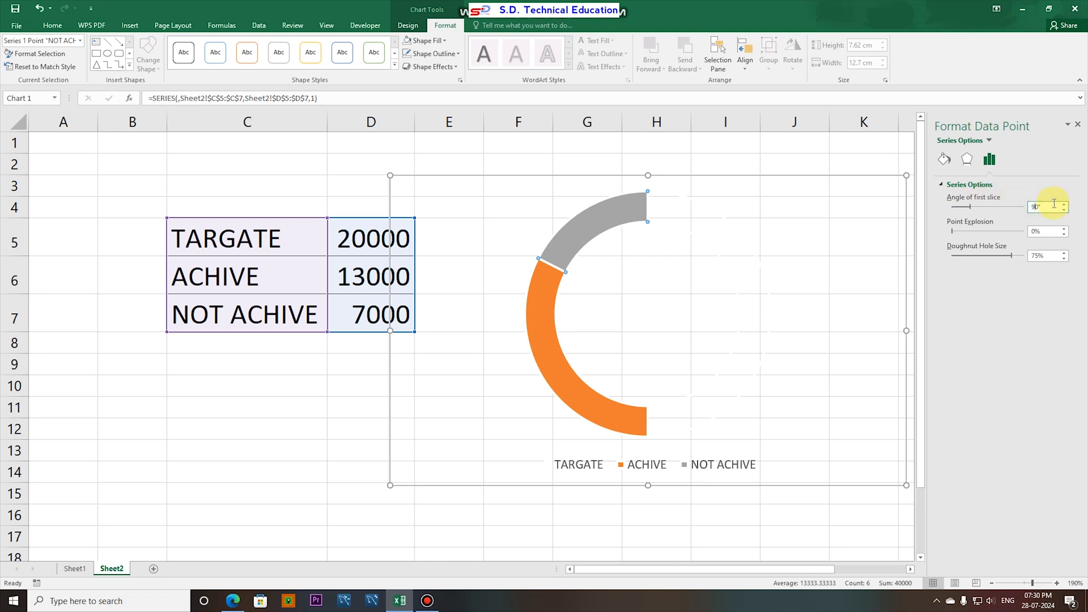
left_click(1054, 206)
type("90")
key("Return")
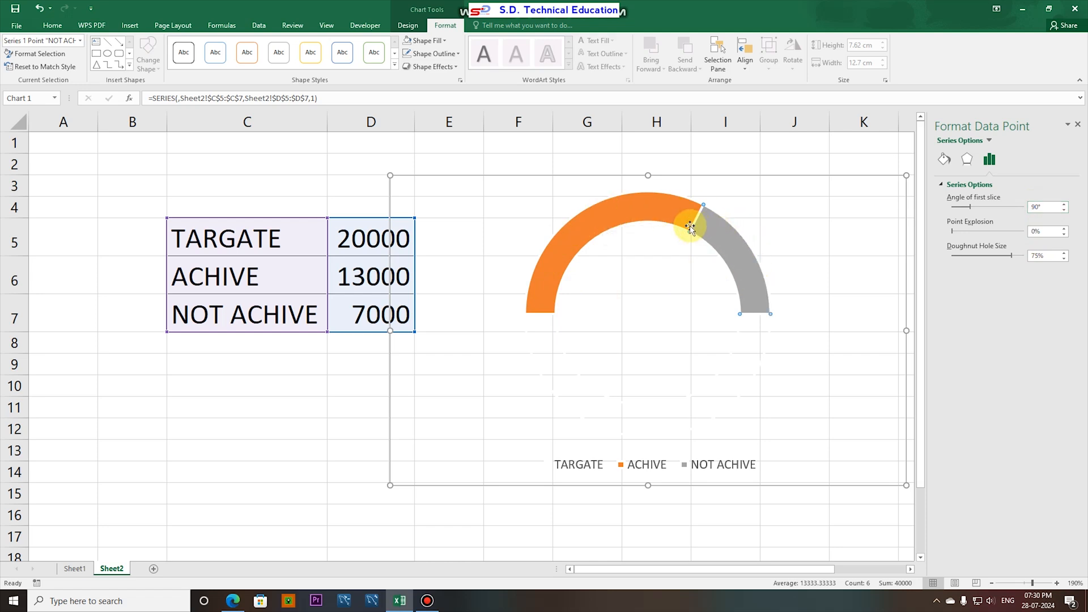
- Apply the first preset shape effect to the whole doughnut series
left_click(625, 216)
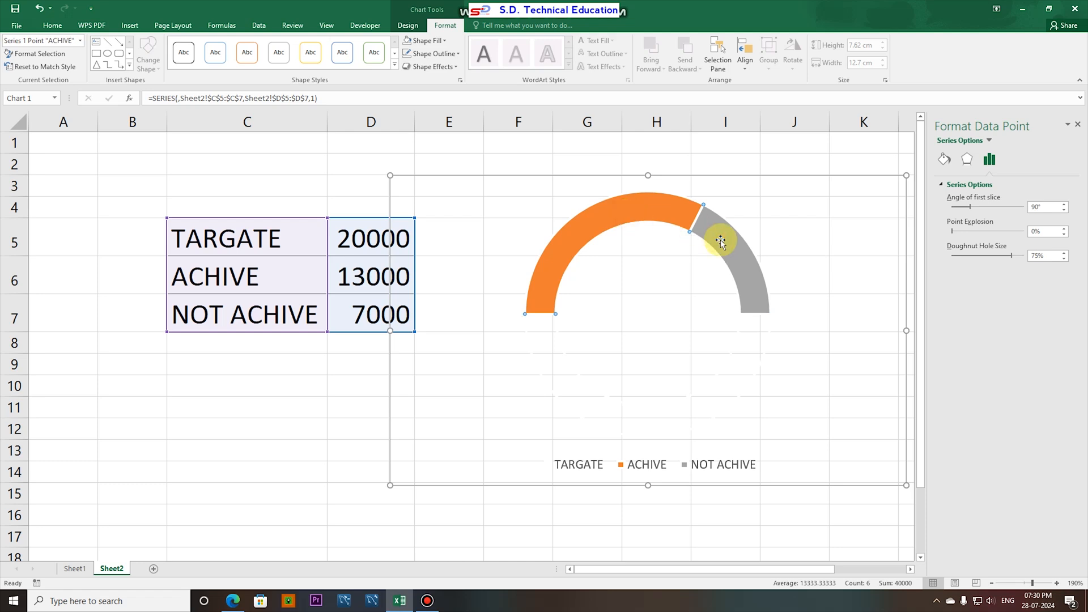
left_click(716, 235)
left_click(717, 229)
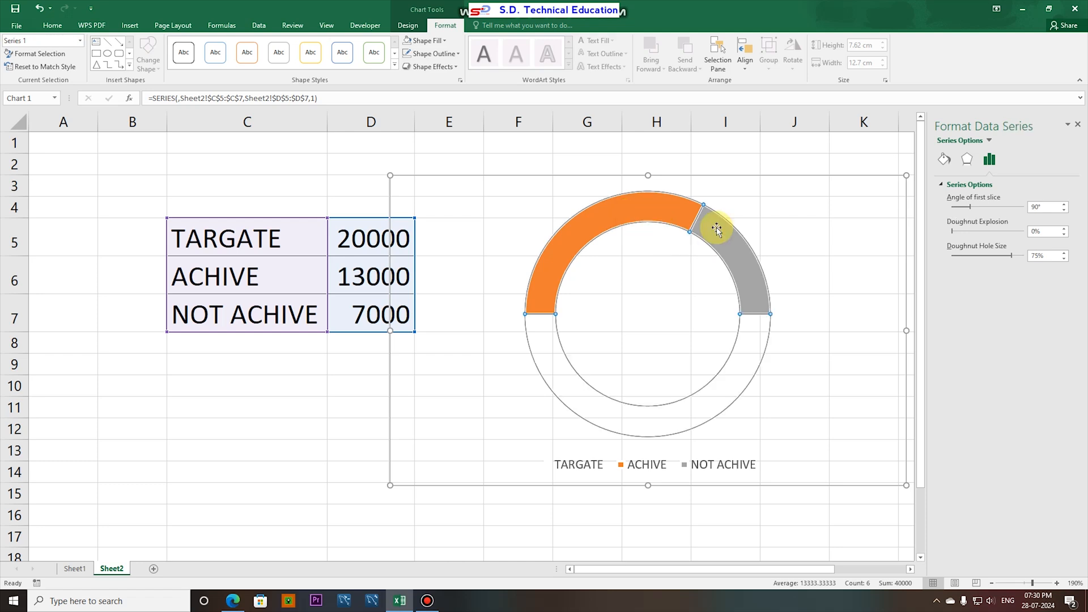
left_click(454, 70)
mouse_move(427, 90)
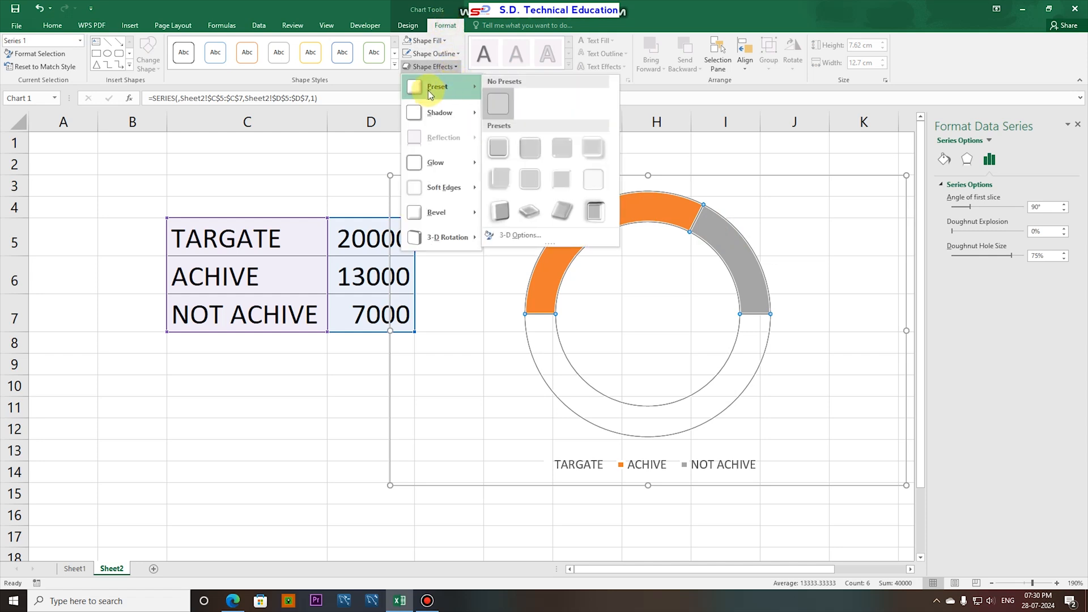
left_click(500, 151)
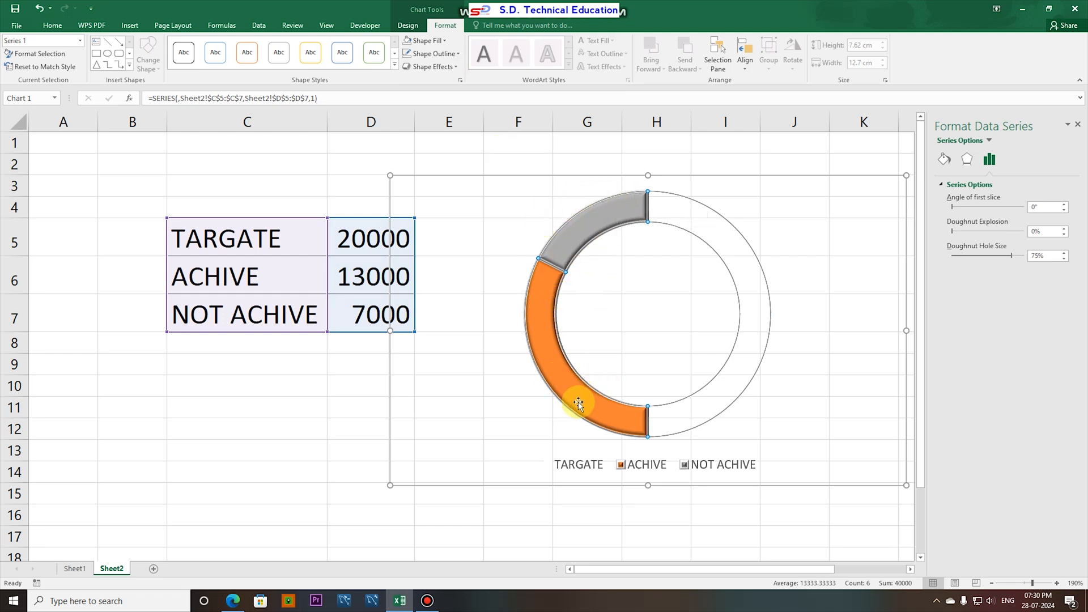
- Rotate the styled doughnut by entering 90° as the angle of first slice, and deselect the chart
left_click(706, 195)
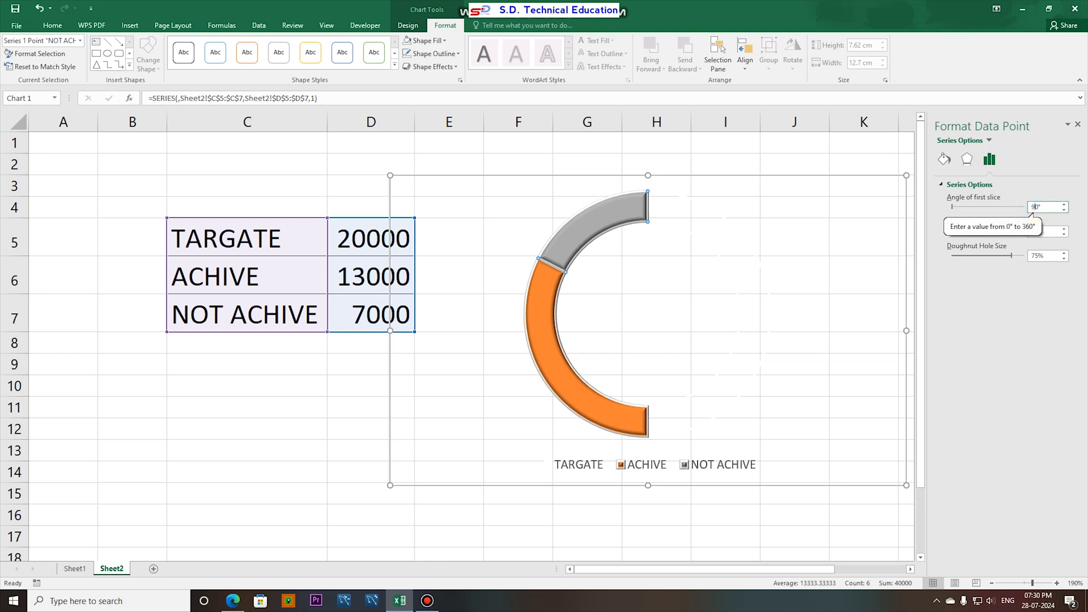
type("9")
left_click(1040, 205)
key("Return")
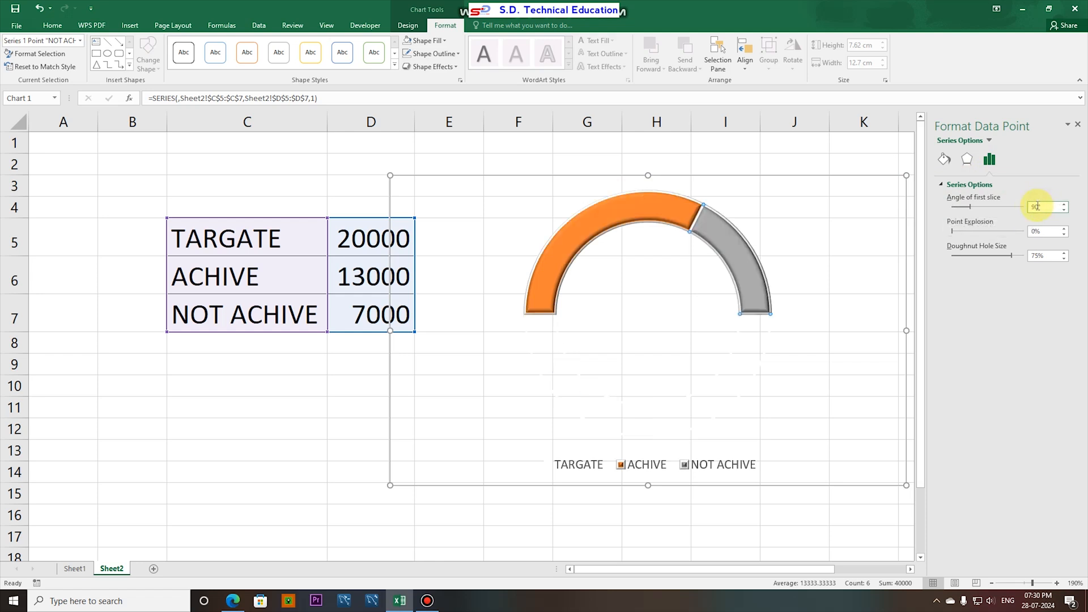
left_click(663, 533)
left_click(211, 423)
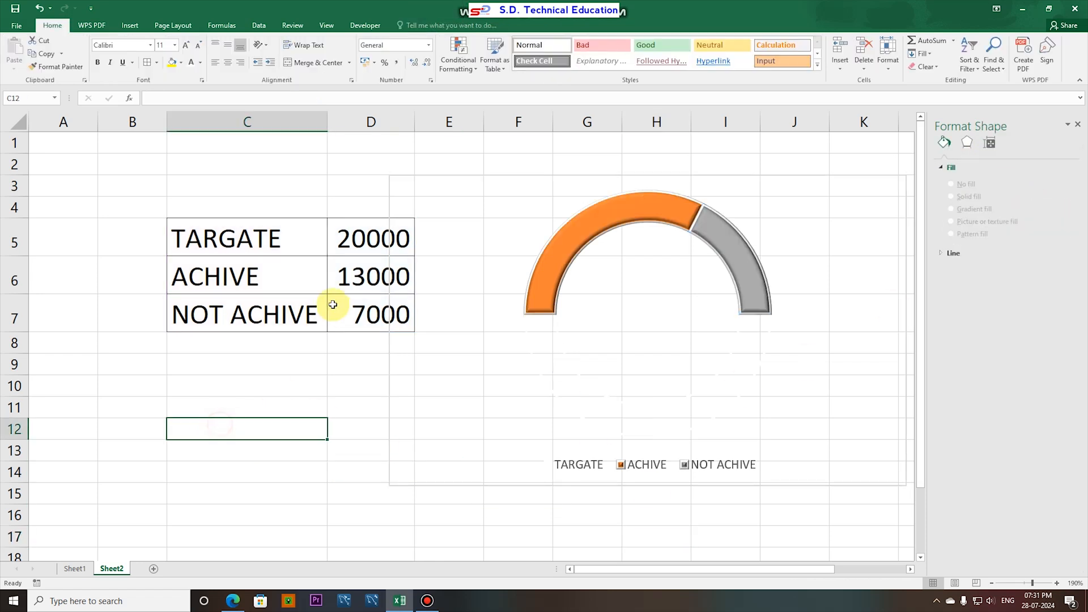
- Test the half-doughnut by entering ACHIVE amounts of 10000 and 1000 in D6
left_click(337, 315)
left_click(361, 278)
type("1")
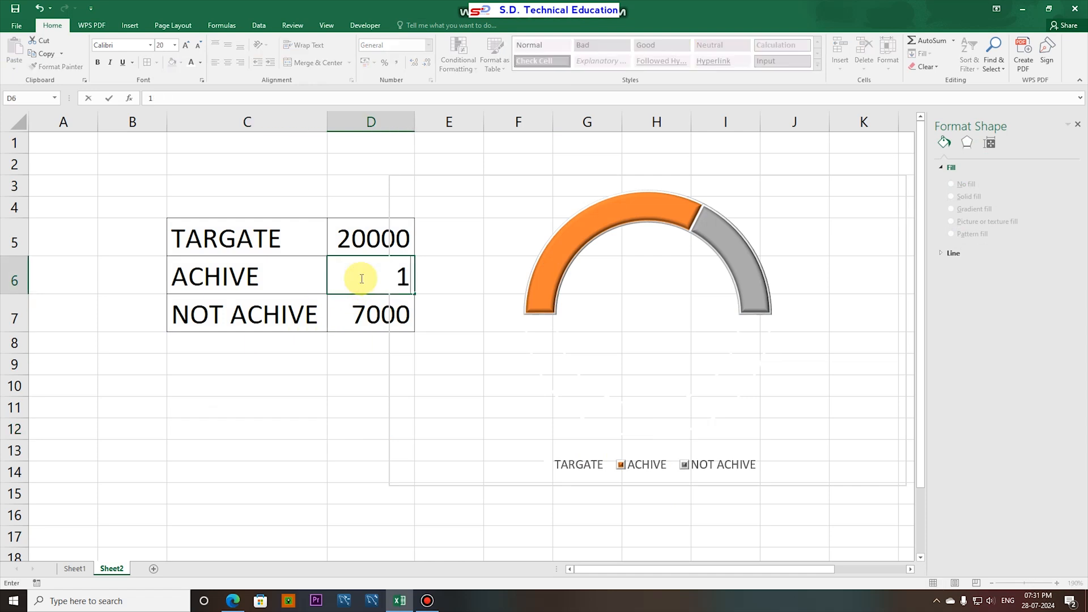
type("0000")
key("Return")
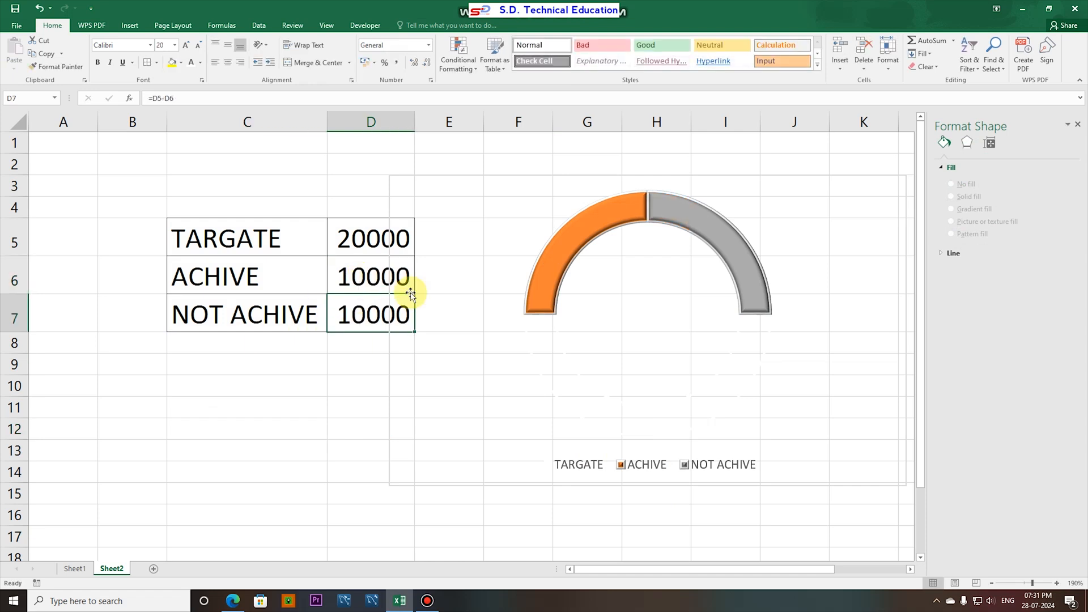
left_click(366, 277)
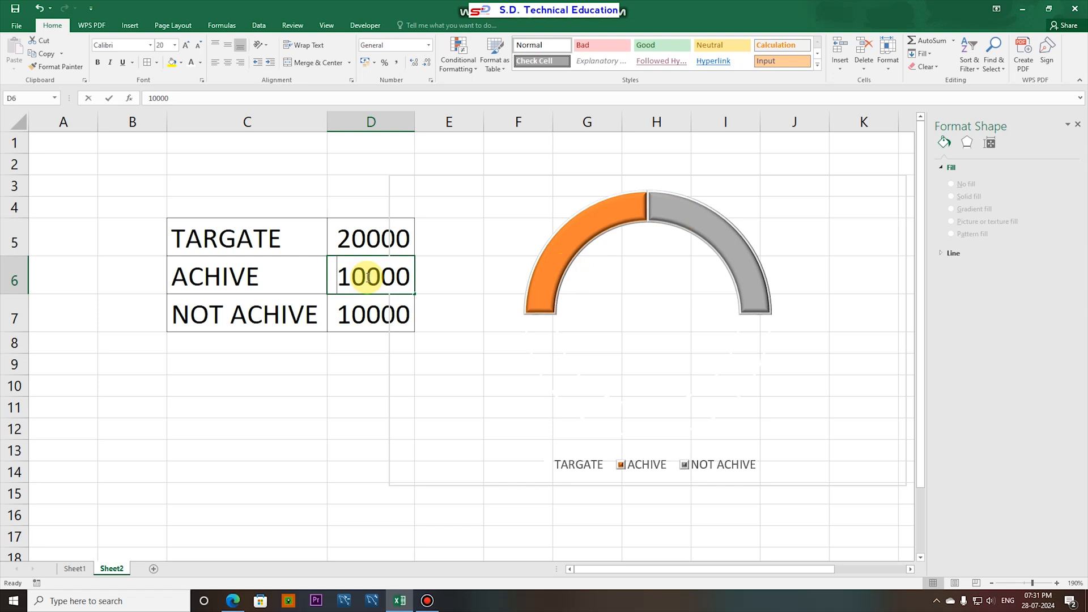
type("10")
key("Return")
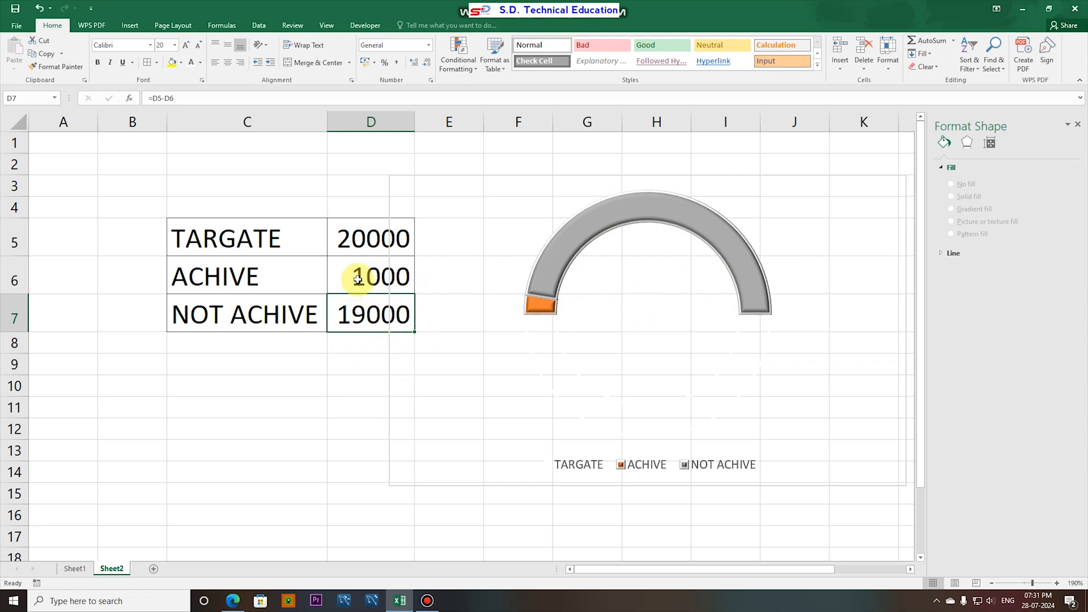
- Enter the formula =D6/1000 in C9 to express the ACHIVE amount in thousands
left_click(270, 365)
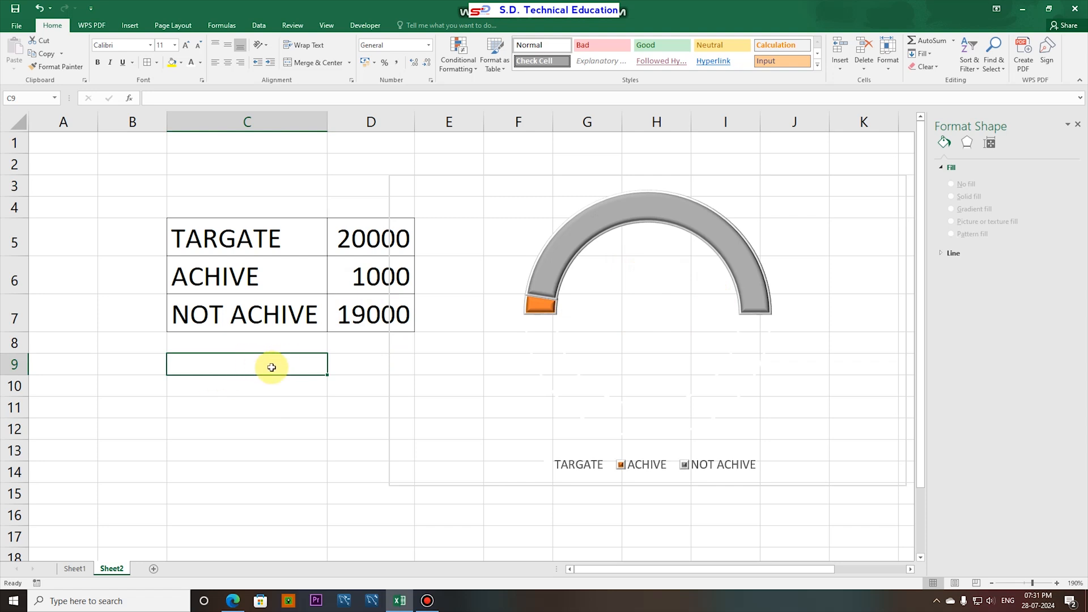
type("=")
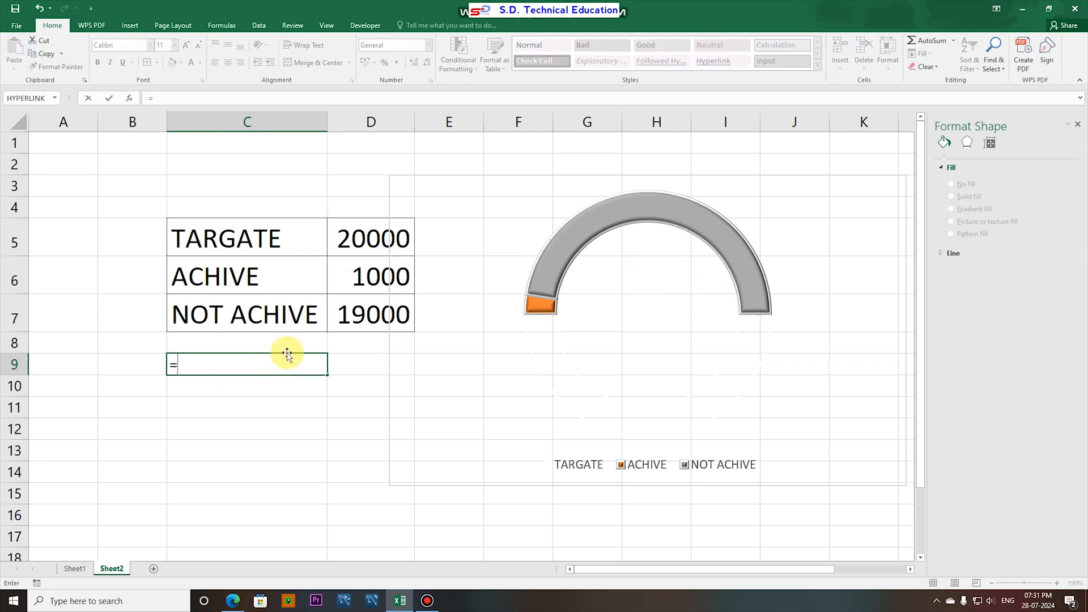
left_click(359, 275)
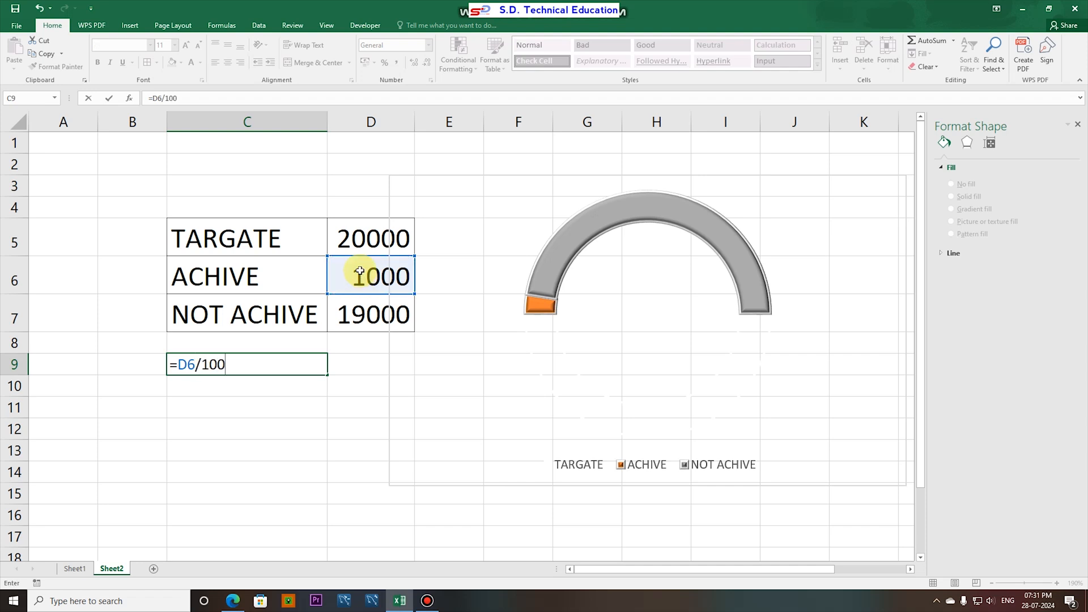
left_click(311, 363)
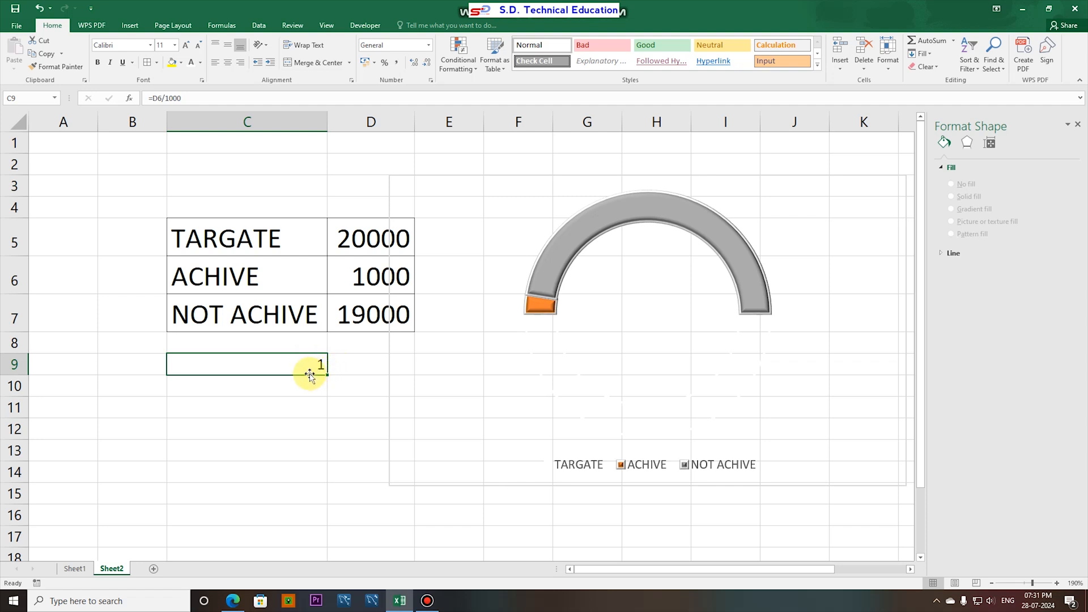
- Set the ACHIVE amount in D6 to 2000
left_click(372, 276)
type("200")
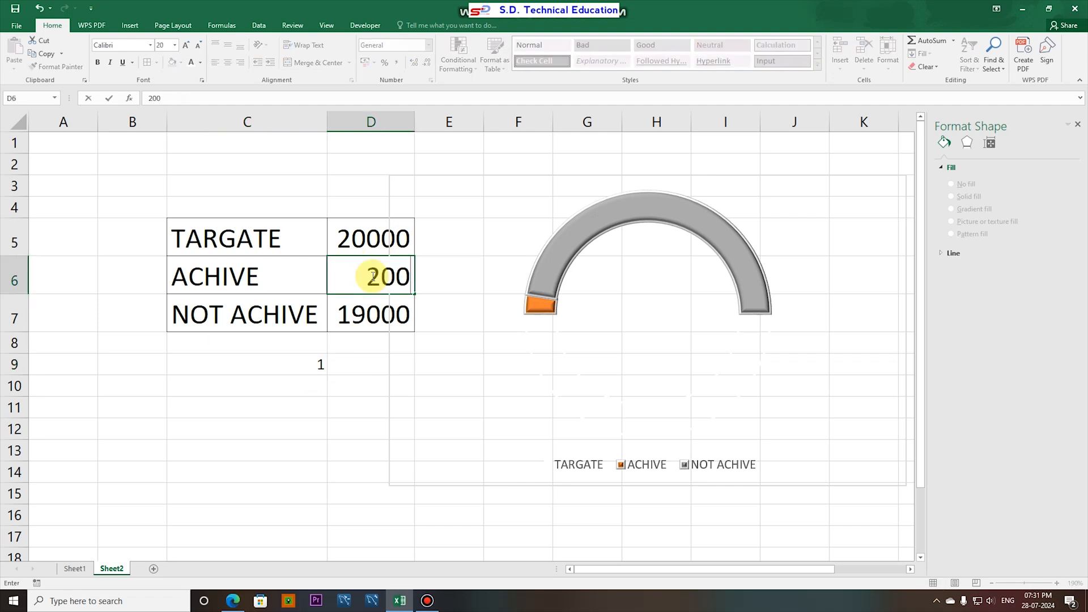
type("0")
key("Return")
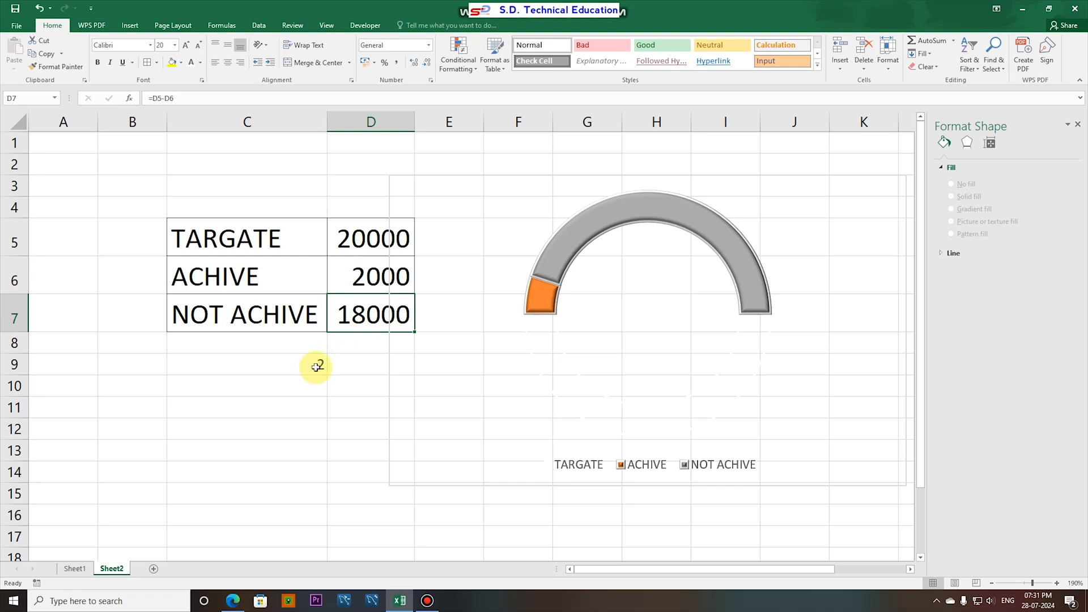
- Extend the C9 formula to =D6/1000&"K" so the amount carries a K suffix
double_click(311, 363)
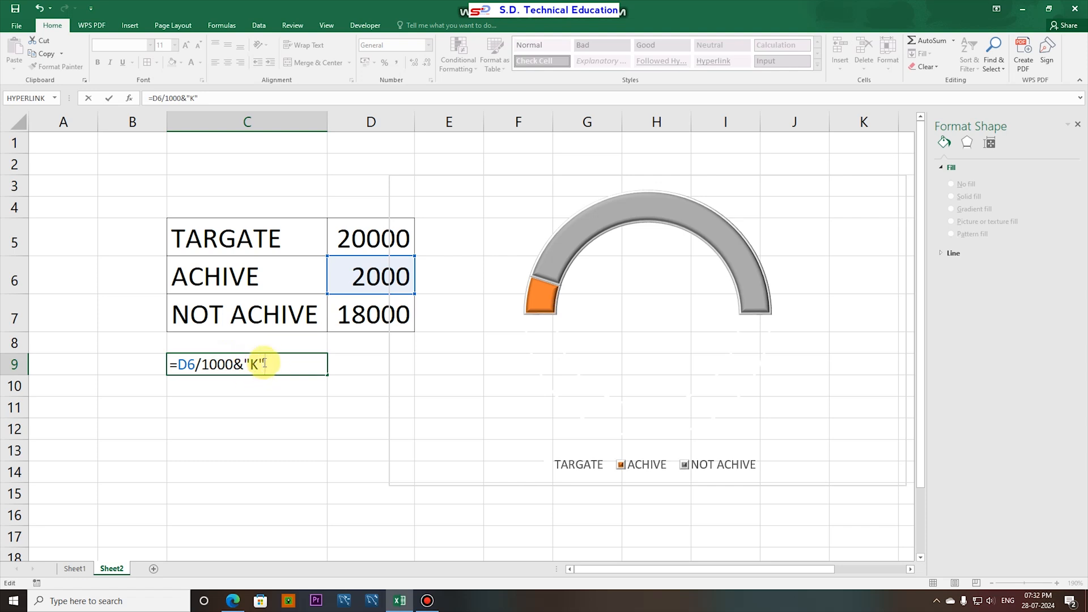
key("Return")
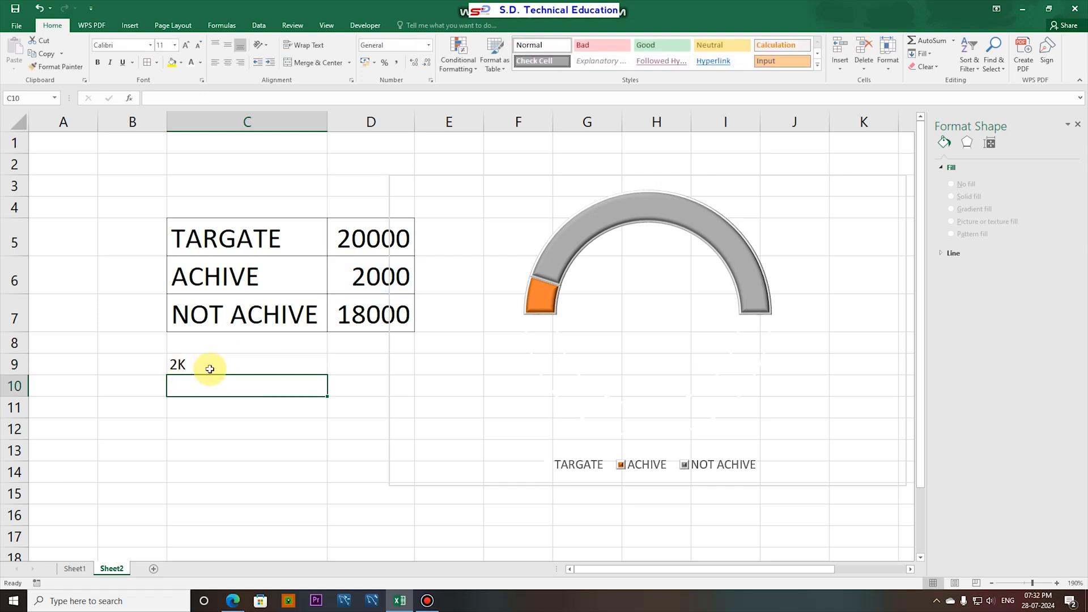
left_click(198, 367)
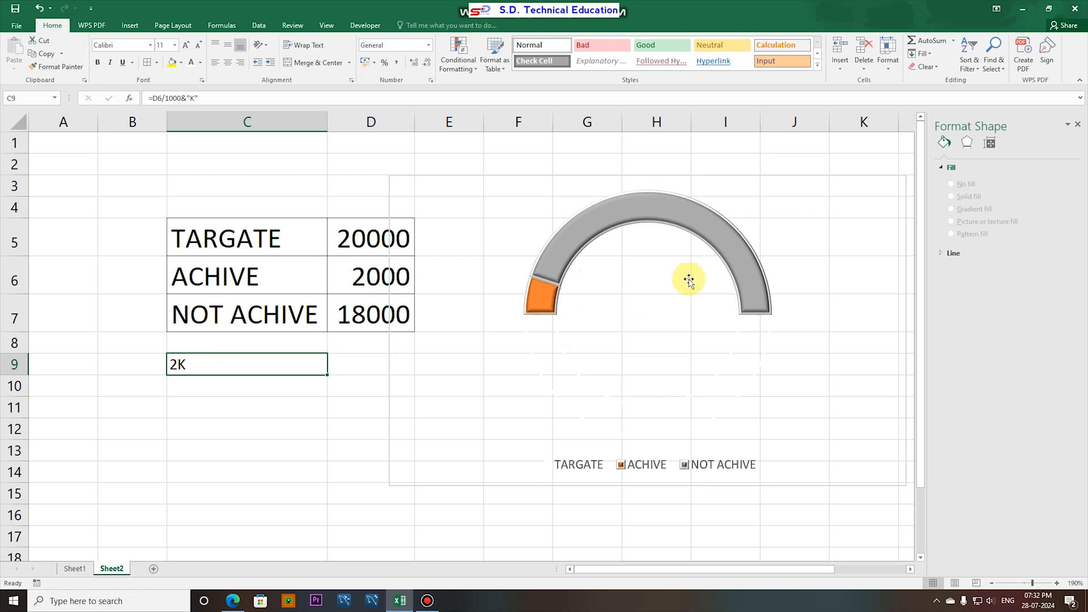
- Draw a rectangle about 1.03 cm high and 2.03 cm wide inside the half-doughnut
left_click(130, 27)
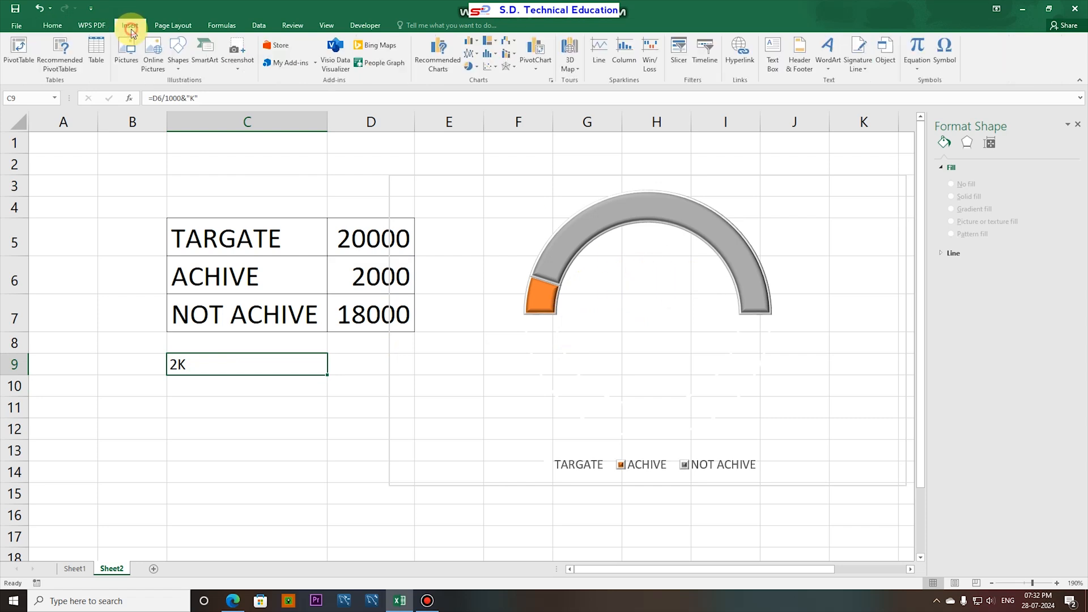
left_click(175, 64)
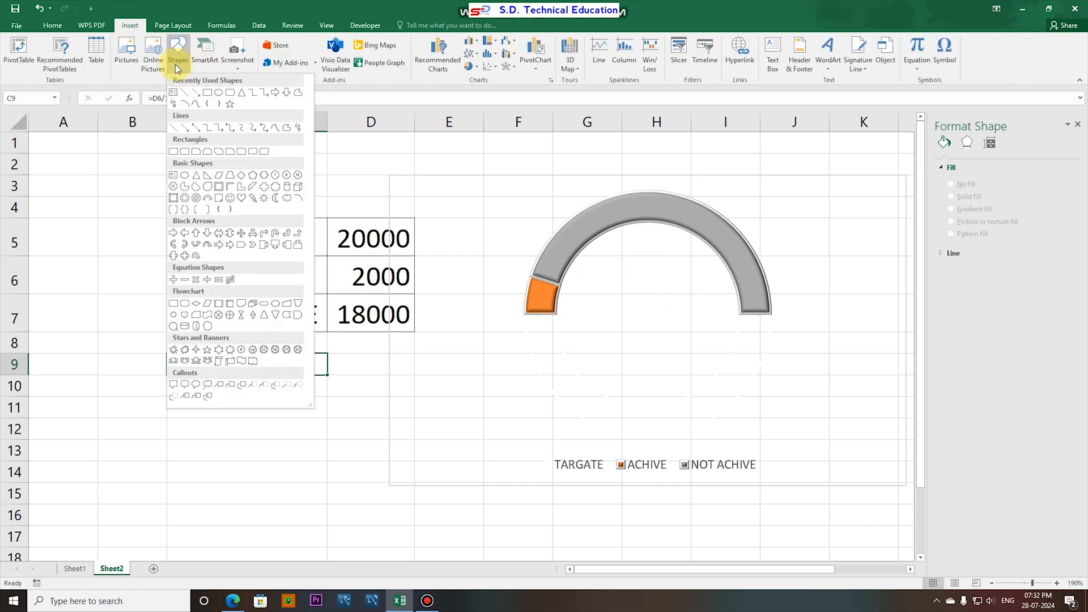
left_click(208, 97)
left_click_drag(608, 251, 691, 292)
- Link the rectangle's text to cell C9 with a formula reference
left_click(657, 277)
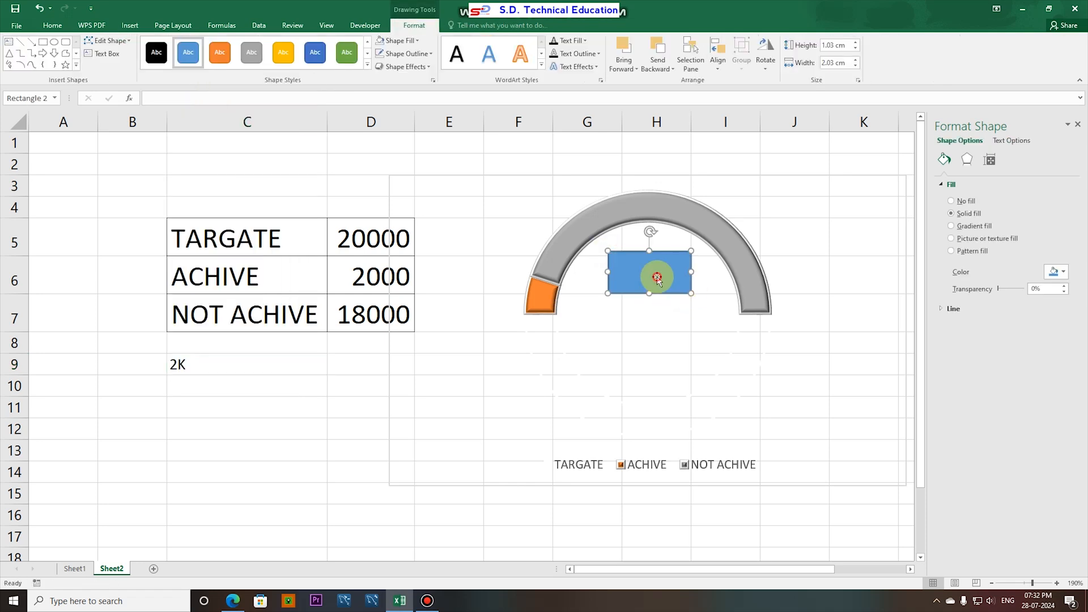
left_click(154, 98)
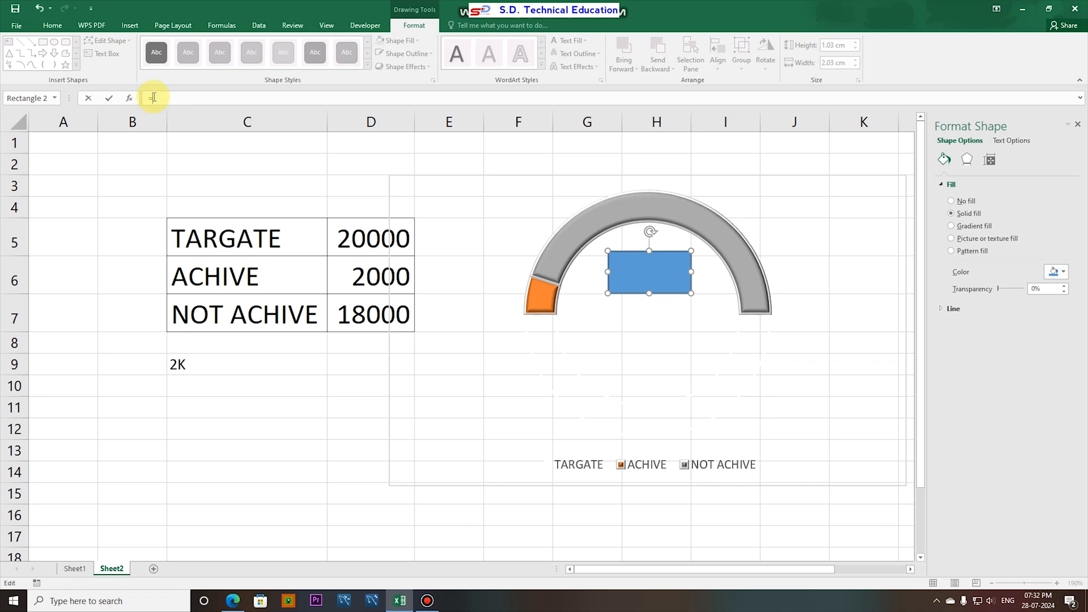
left_click(192, 364)
key("Return")
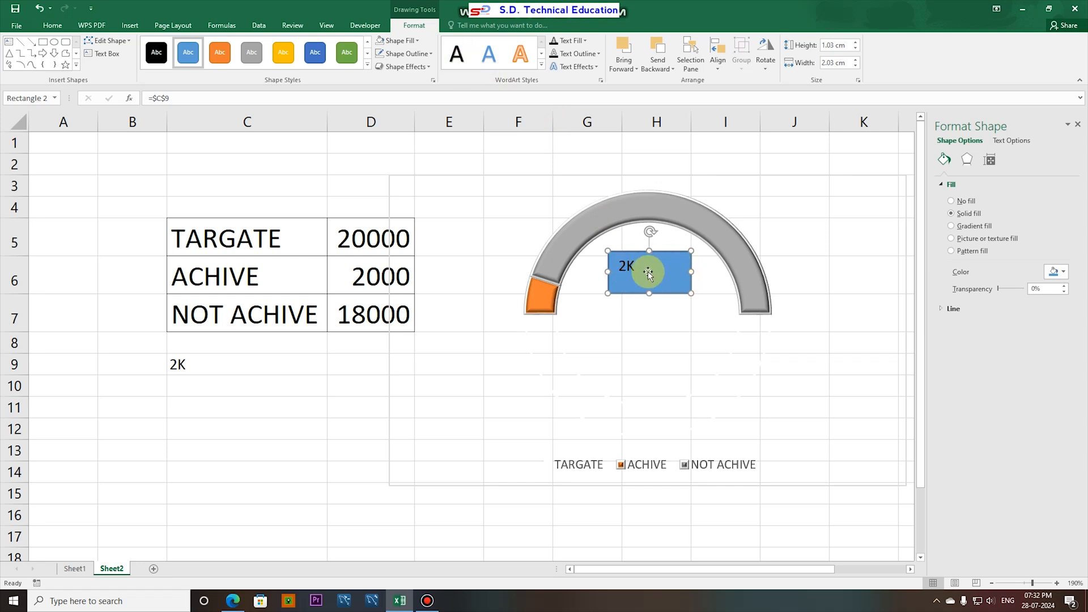
- Remove the fill and outline from the rectangle inside the half-doughnut
left_click(407, 42)
left_click(411, 156)
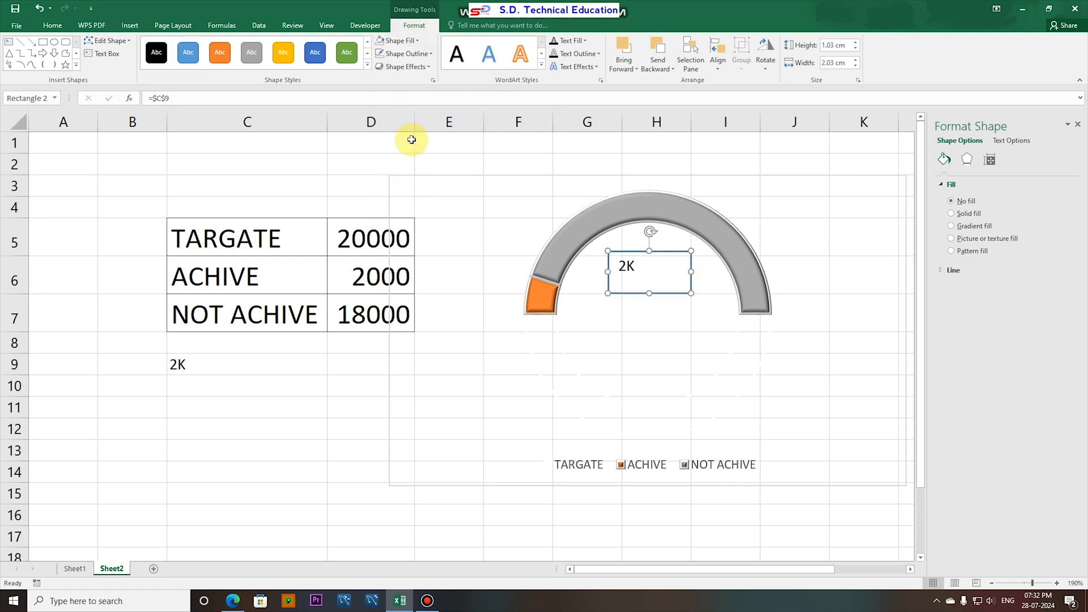
left_click(424, 55)
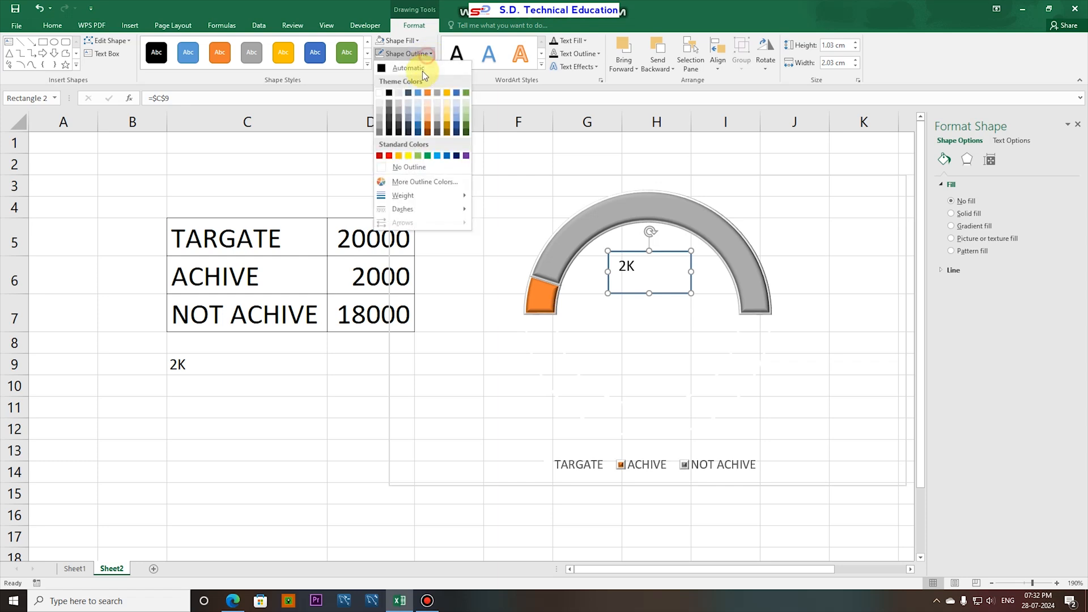
left_click(404, 167)
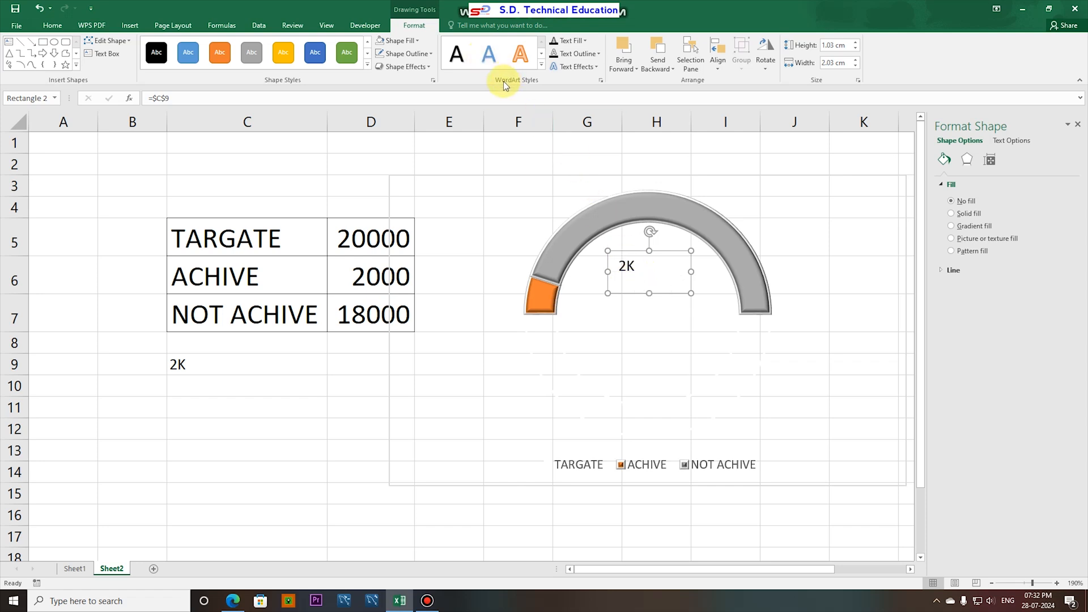
- Apply the blue preset WordArt style from the first row to the rectangle's linked text
left_click(541, 64)
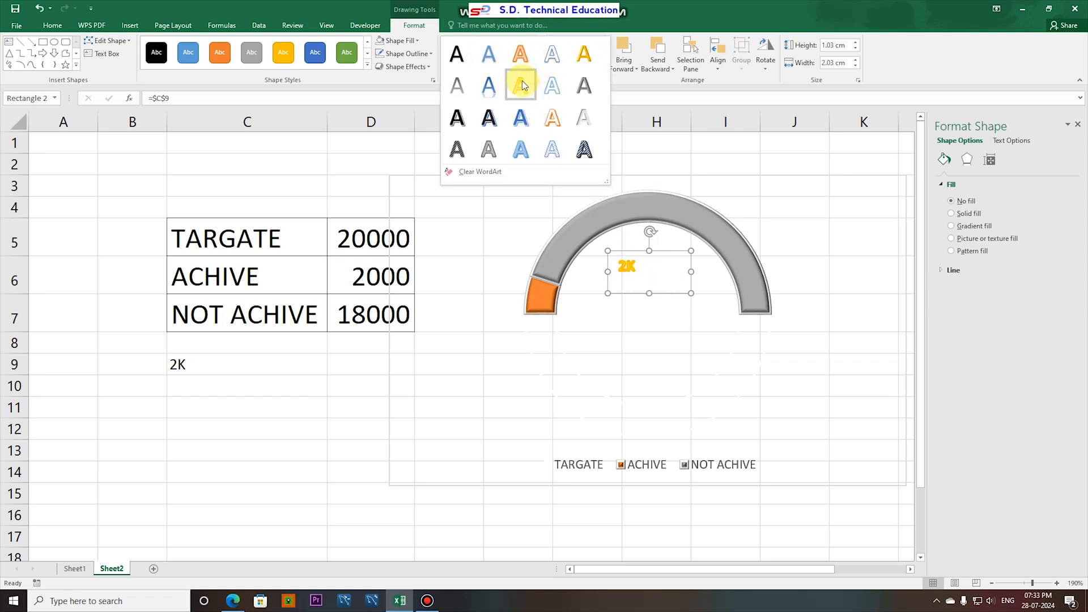
left_click(492, 55)
left_click(628, 267)
left_click(625, 267)
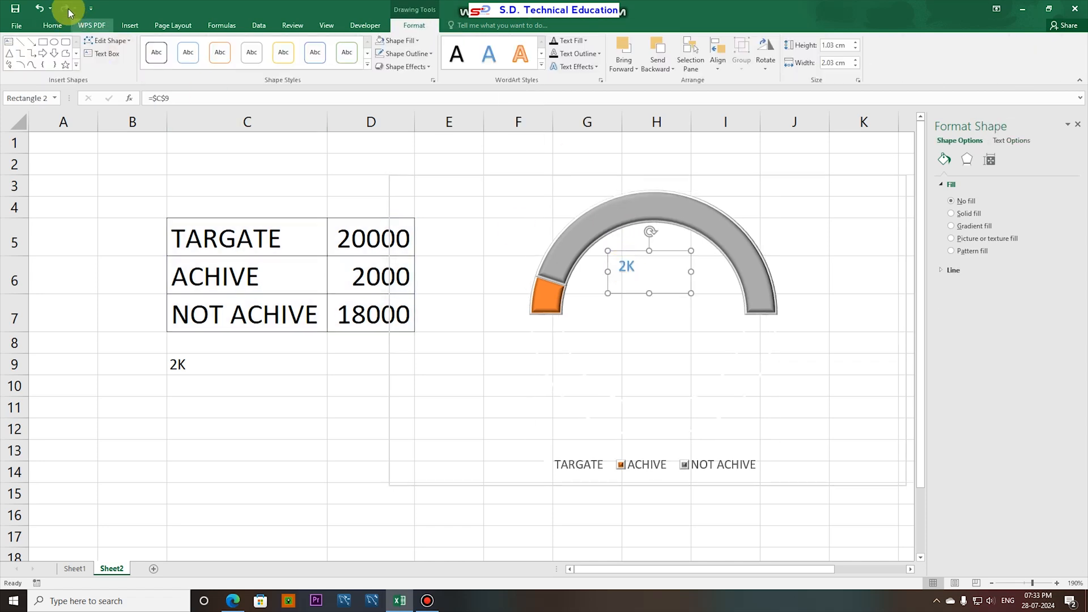
- Enlarge the linked label's text to size 18 and nudge its box right to centre it under the arc
left_click(53, 26)
left_click(188, 45)
left_click(188, 44)
left_click(188, 44)
left_click(188, 44)
key("Right")
key("Right")
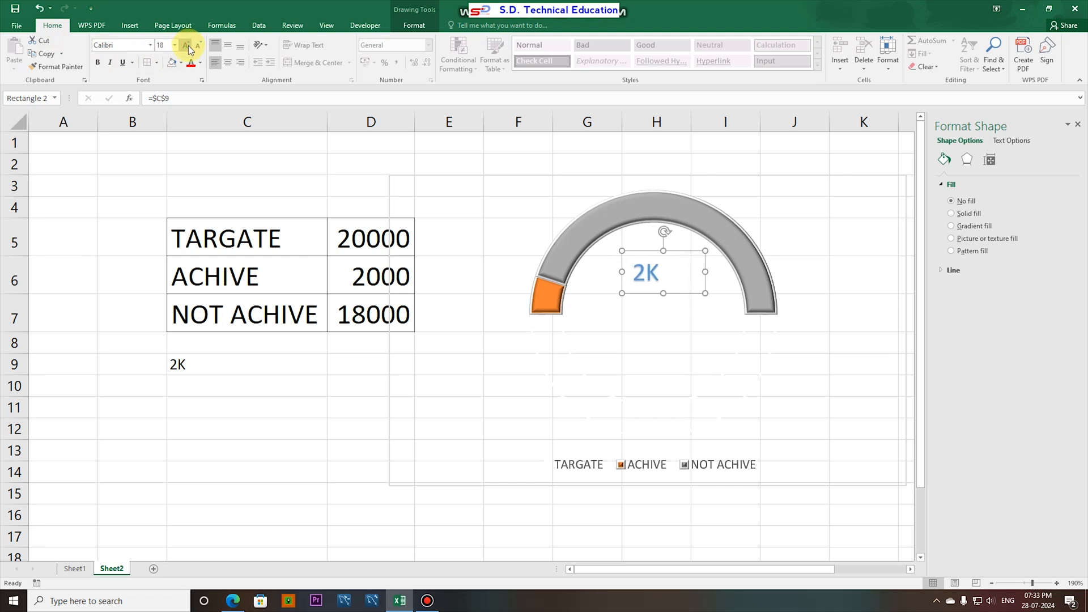
key("ctrl+Left")
key("ctrl+Left")
key("ctrl+Left")
key("ctrl+Left")
key("ctrl+Left")
key("ctrl+Left")
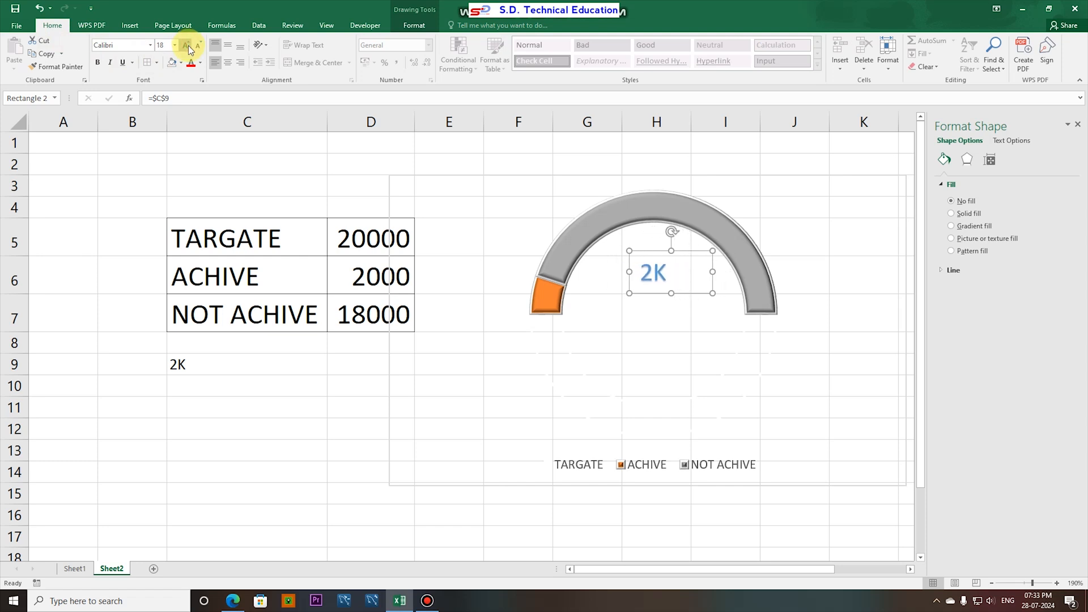
left_click(287, 465)
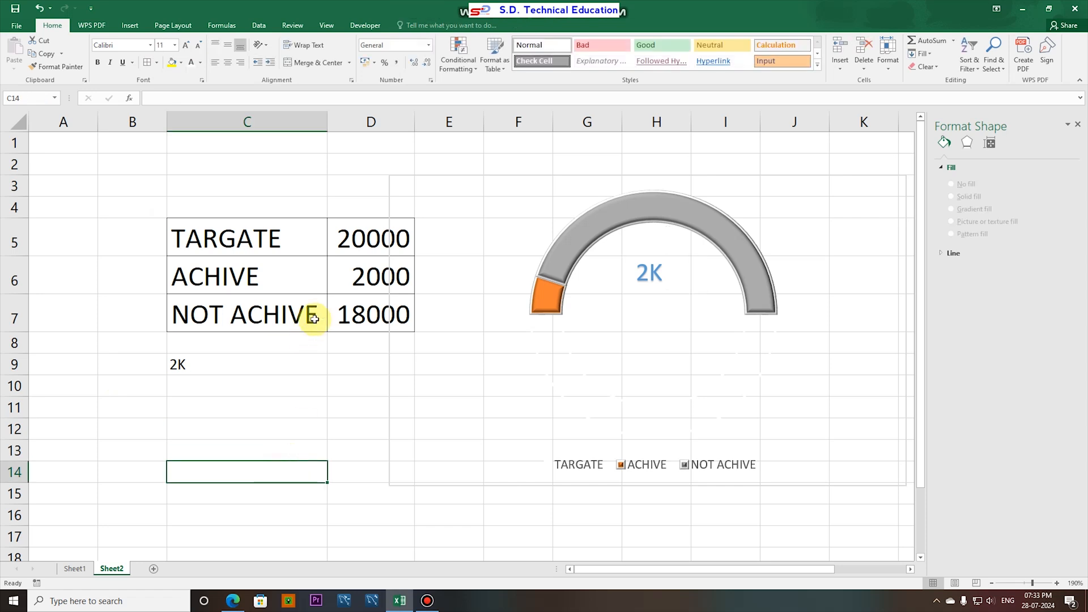
- Test the gauge and its linked label with ACHIVE amounts of 5000 and 6000 in D6
left_click(364, 274)
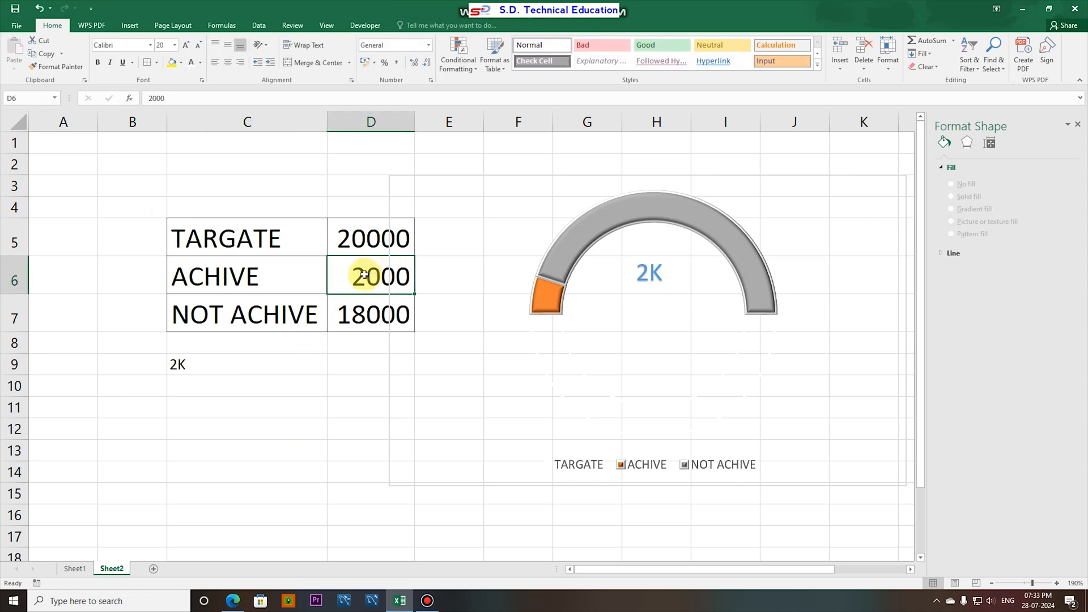
type("50")
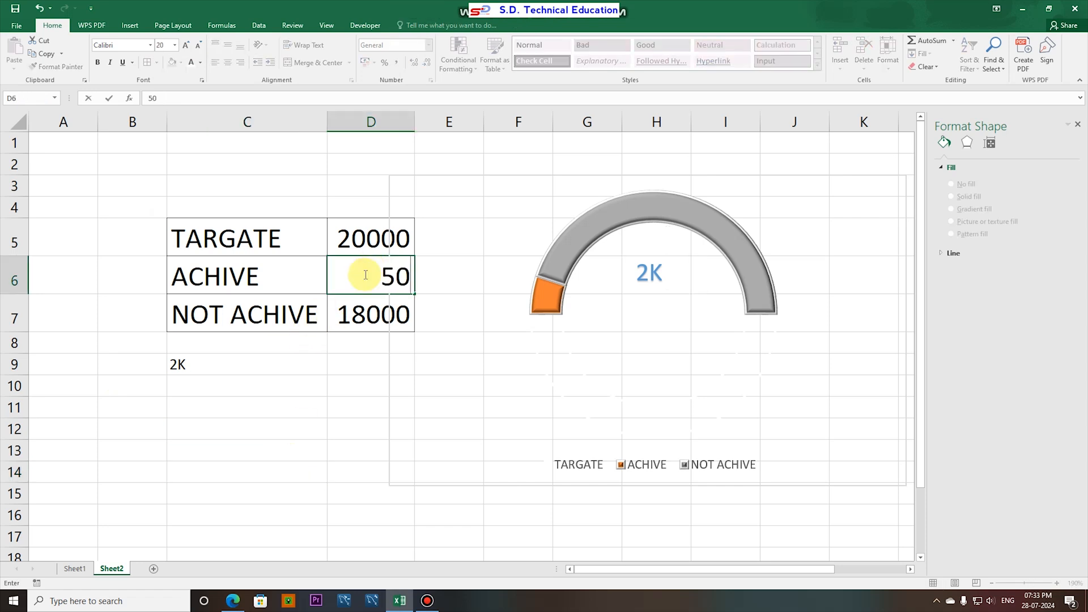
type("00")
key("Return")
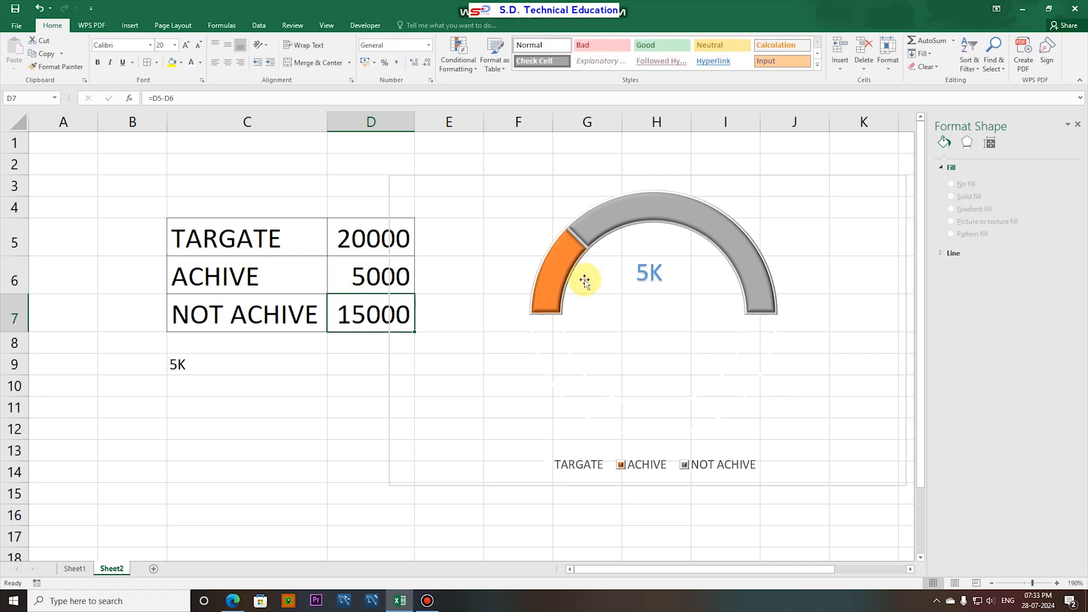
left_click(374, 270)
type("60")
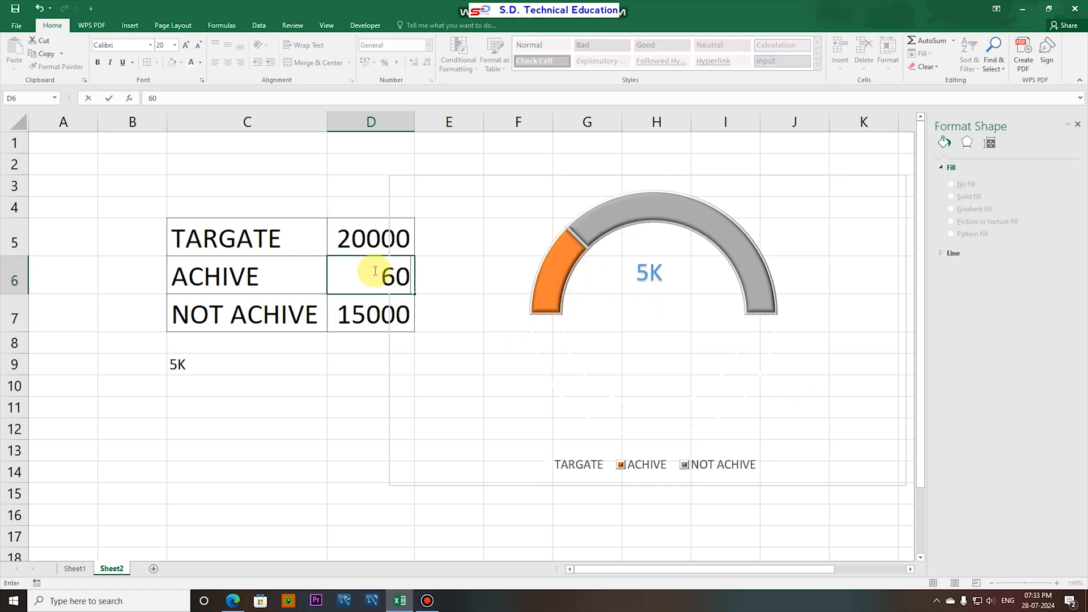
type("00")
key("Return")
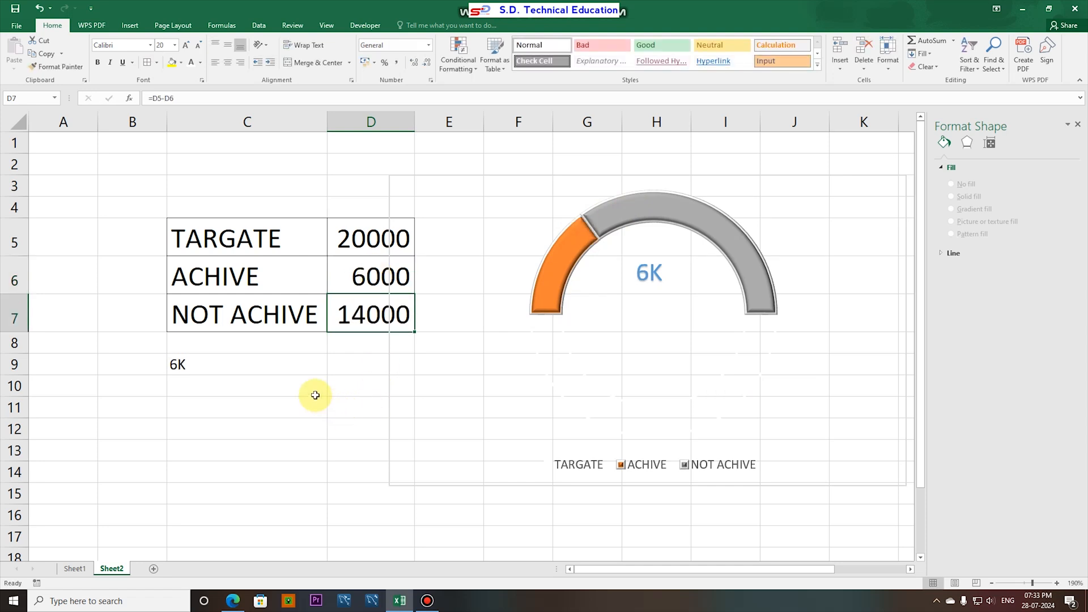
left_click(291, 403)
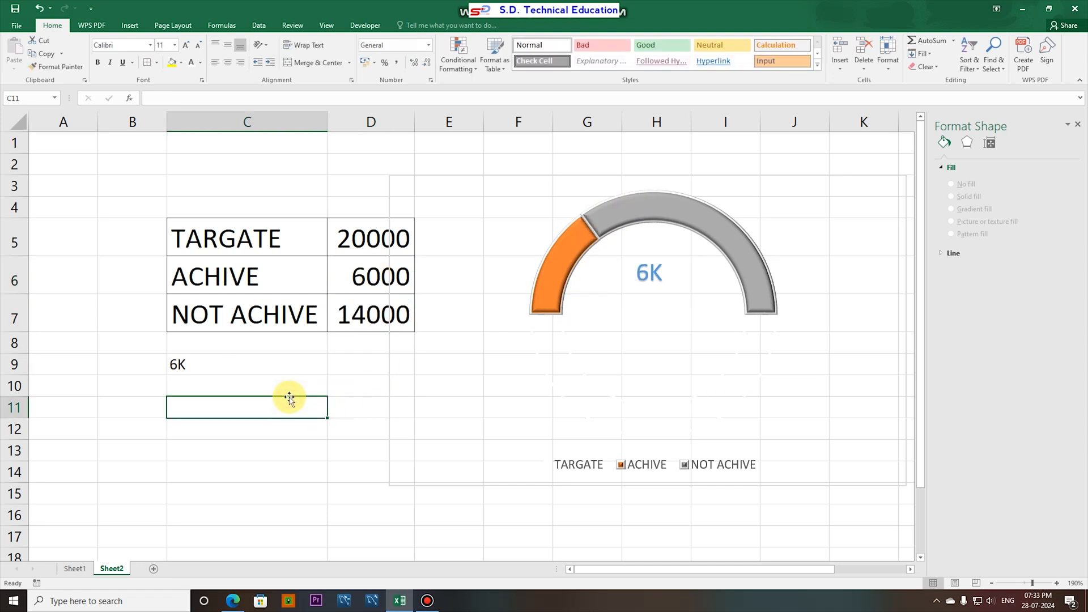
- Hide the helper text in C9 by setting its font colour to white
left_click(206, 365)
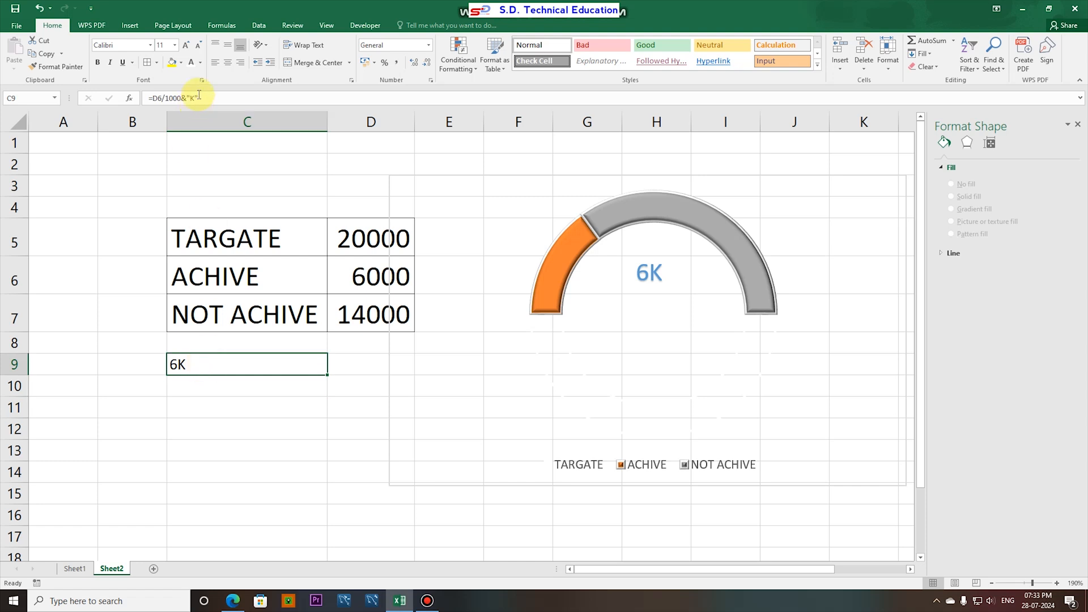
left_click(200, 64)
left_click(191, 102)
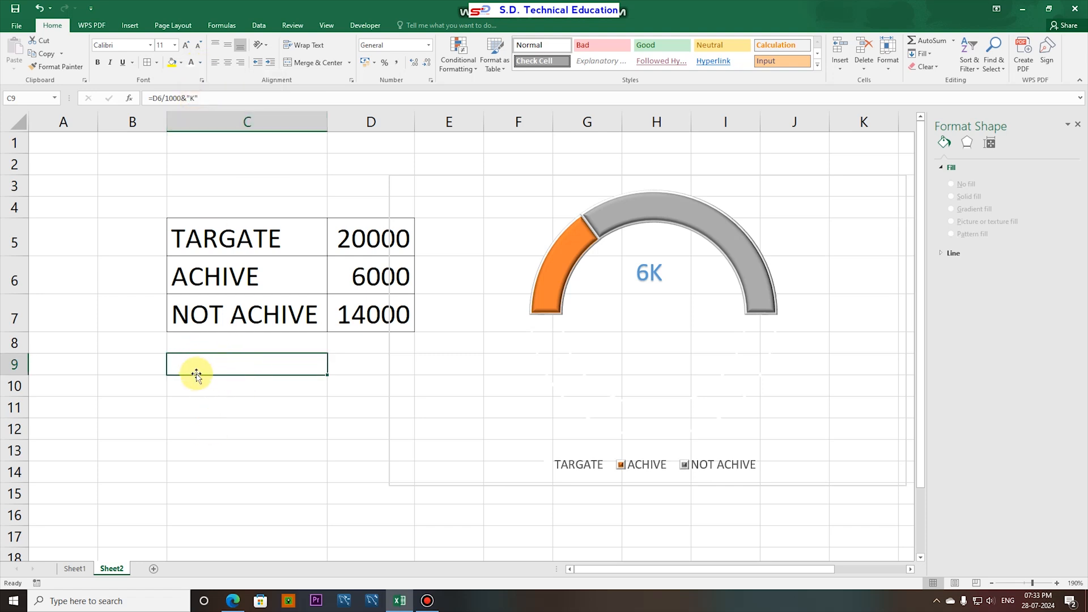
left_click(214, 407)
- Test the linked label with an ACHIVE amount of 7000 in D6
left_click(371, 278)
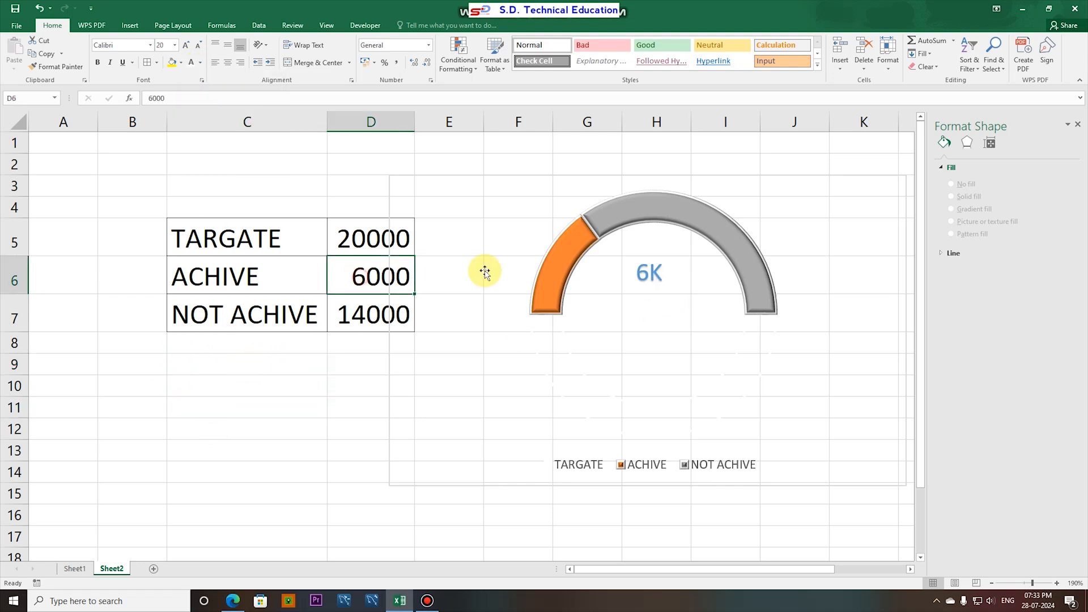
type("7000")
key("Return")
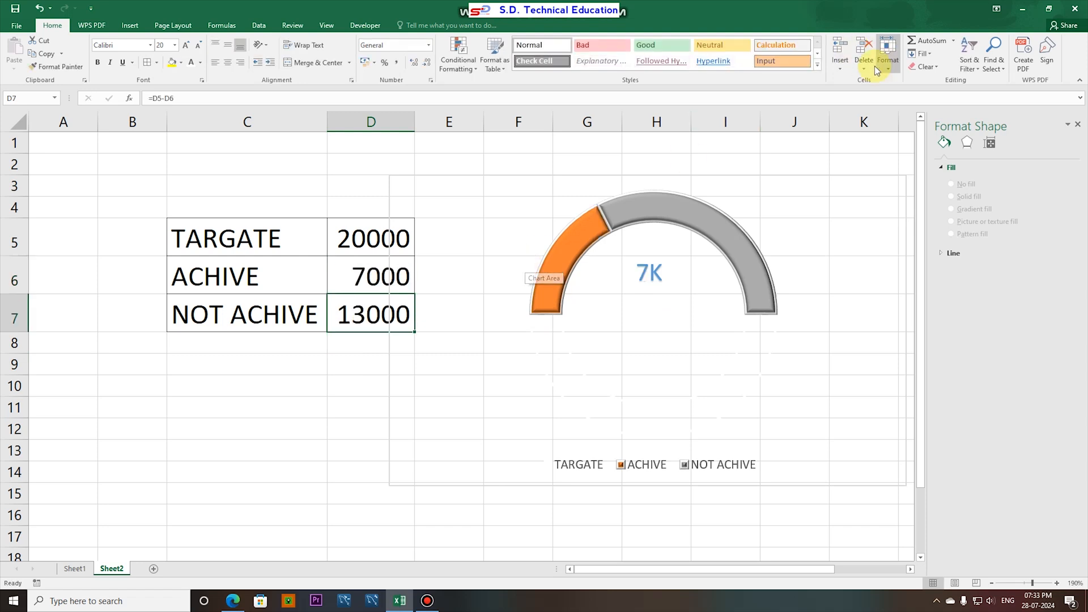
- Set the ACHIVE amount in D6 to 13500
left_click(371, 264)
type("13")
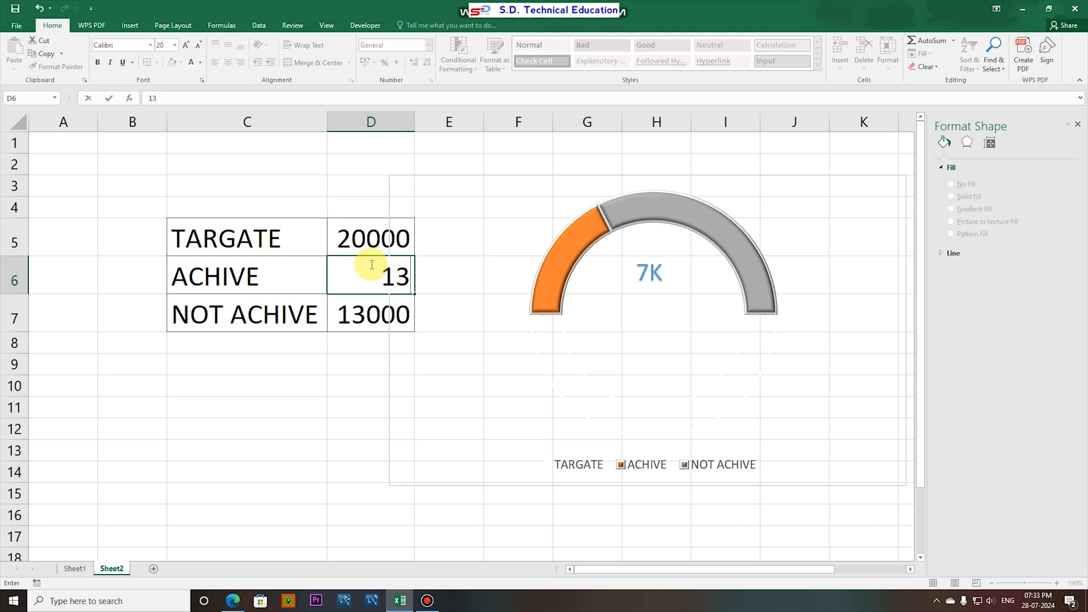
type("500")
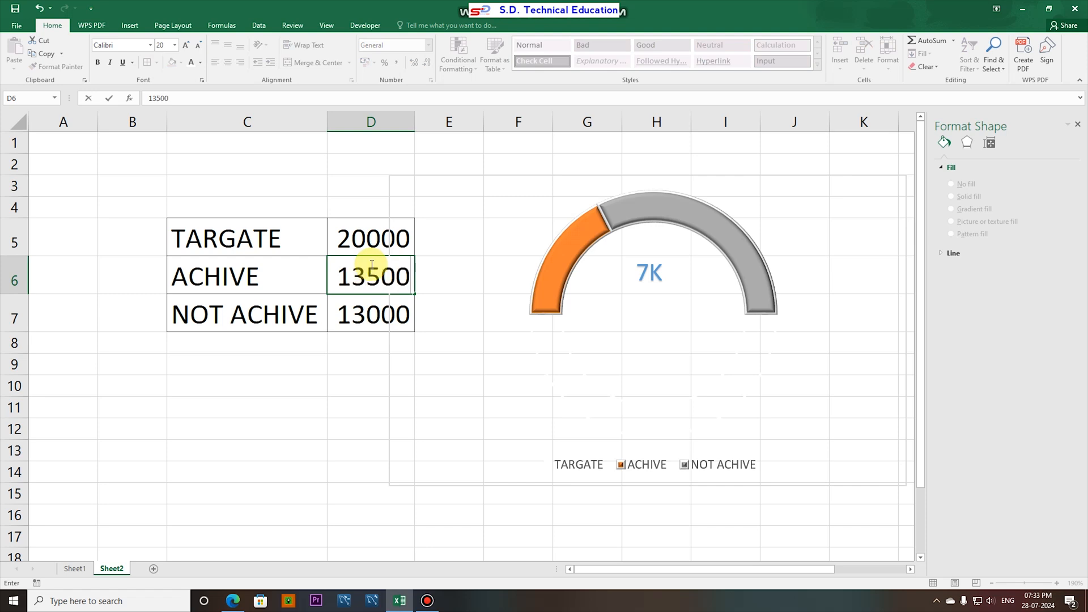
key("Return")
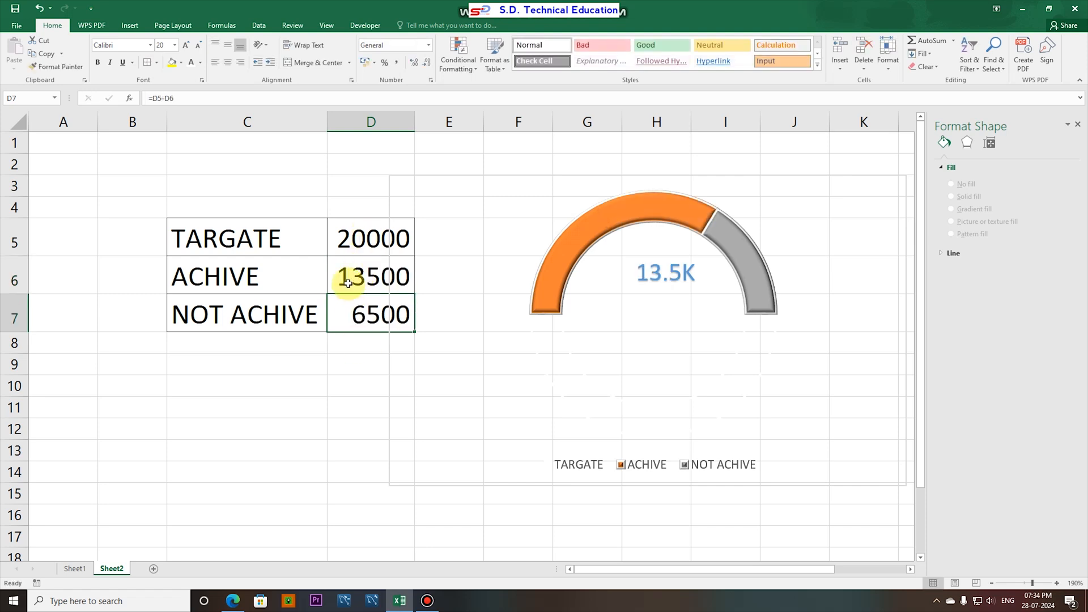